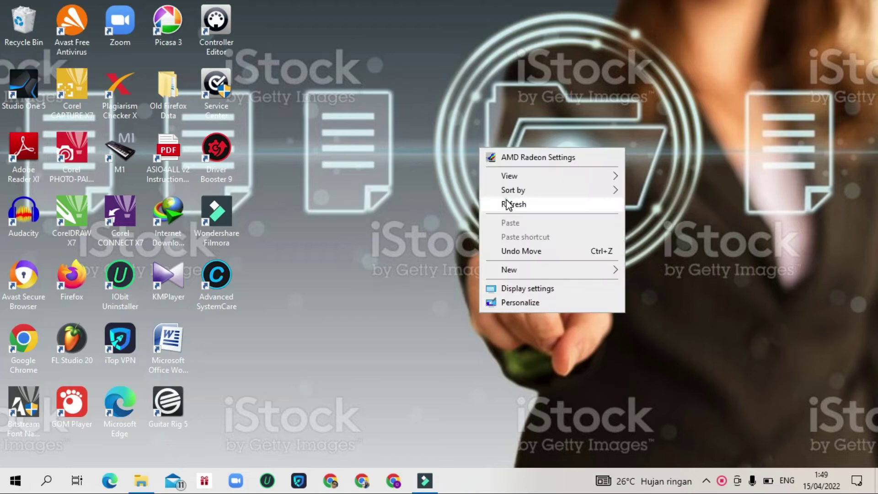
Refresh the desktop and open Windows Security, leaving its window minimized
{"action": "left_click", "coordinate": [506, 201]}
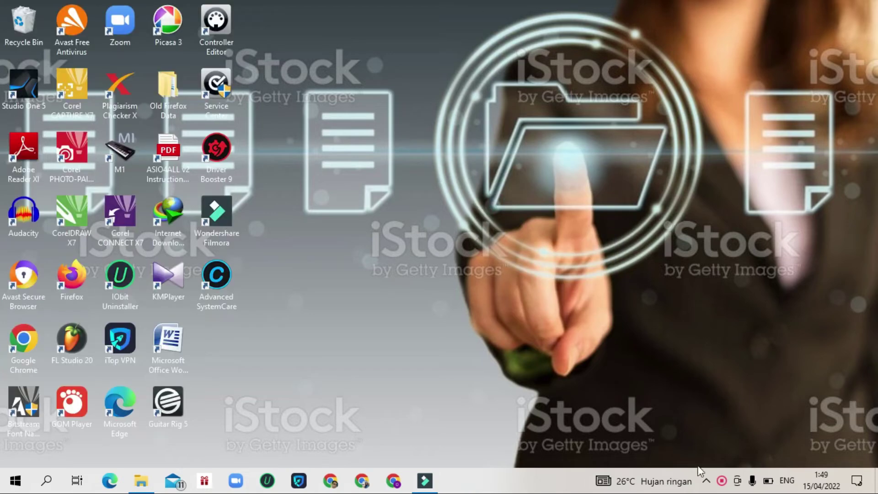
{"action": "mouse_move", "coordinate": [700, 478]}
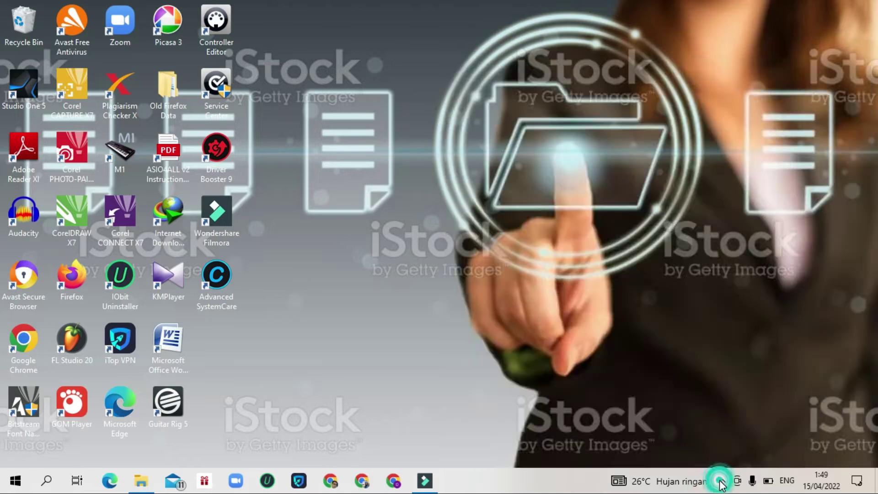
{"action": "left_click", "coordinate": [722, 483]}
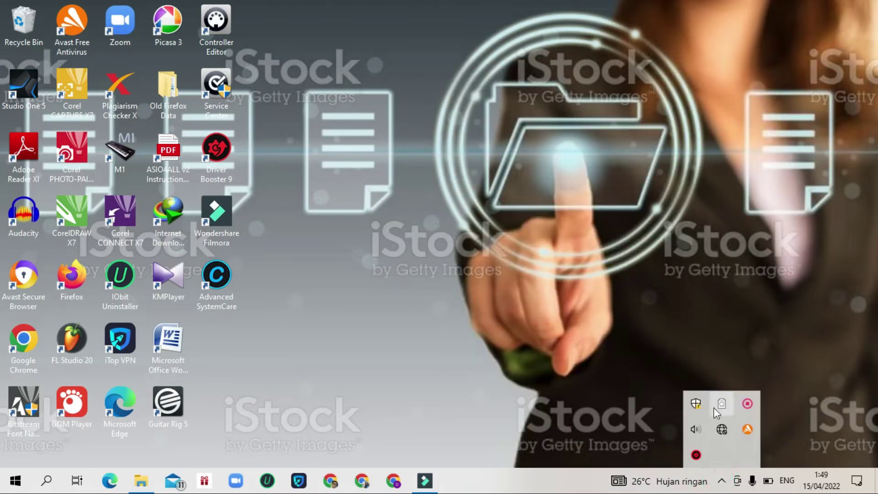
{"action": "left_click", "coordinate": [700, 407]}
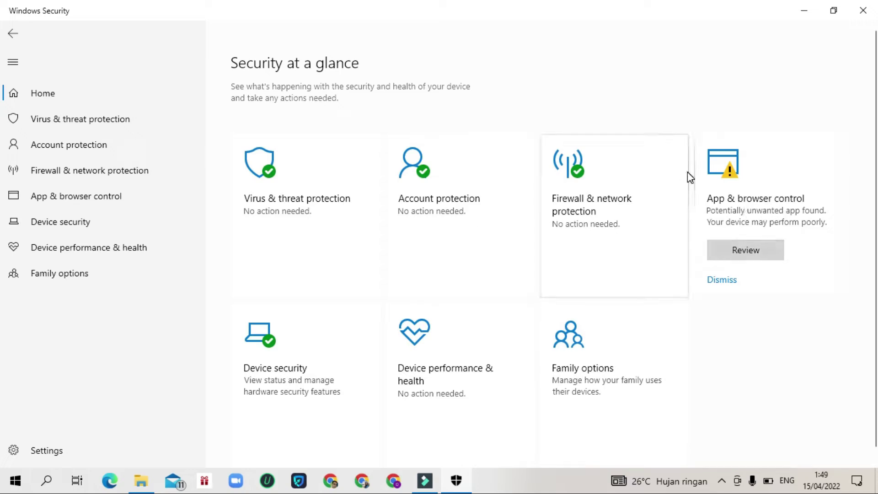
{"action": "left_click", "coordinate": [802, 10]}
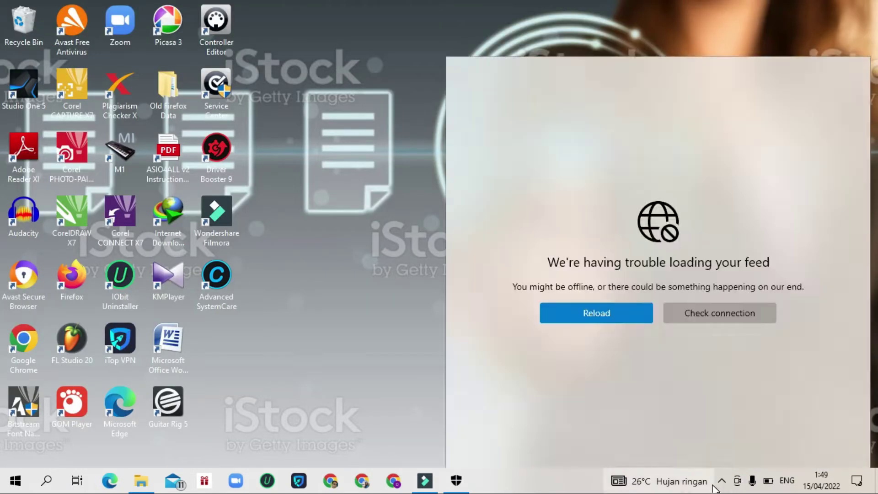
Check the available networks and launch Driver Booster 9, leaving its window minimized
{"action": "left_click", "coordinate": [722, 480]}
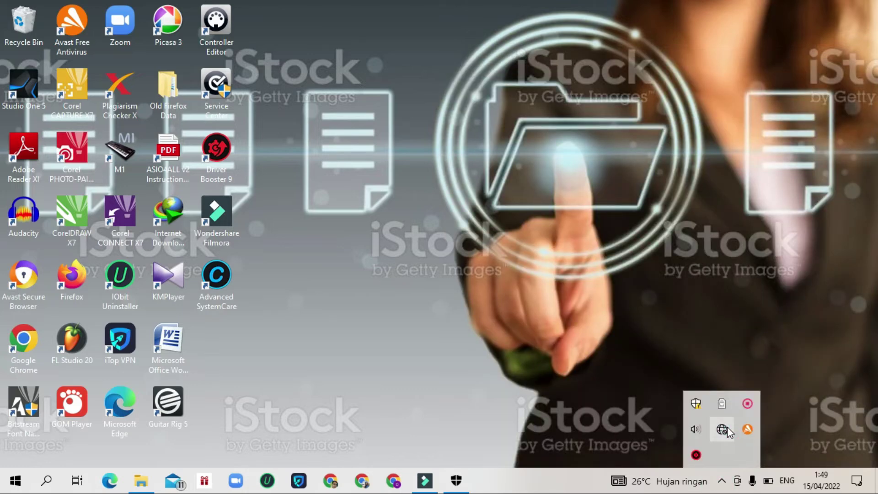
{"action": "left_click", "coordinate": [728, 427]}
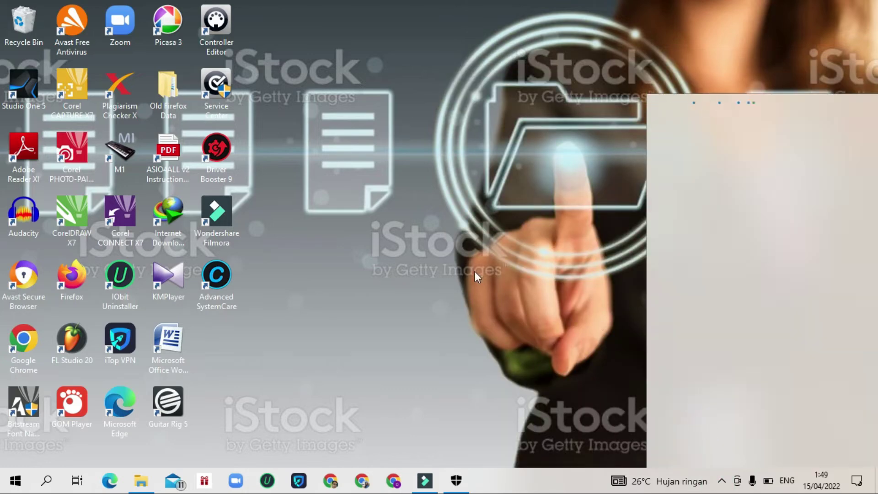
{"action": "double_click", "coordinate": [225, 149]}
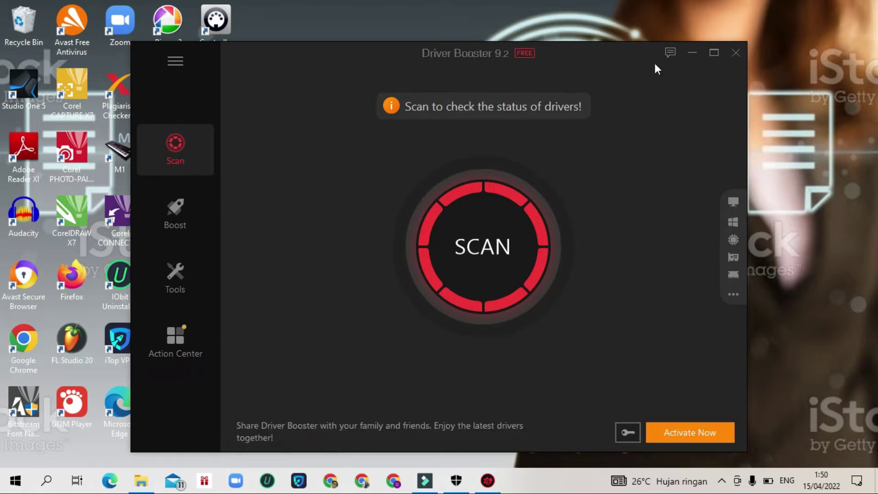
{"action": "left_click", "coordinate": [691, 54]}
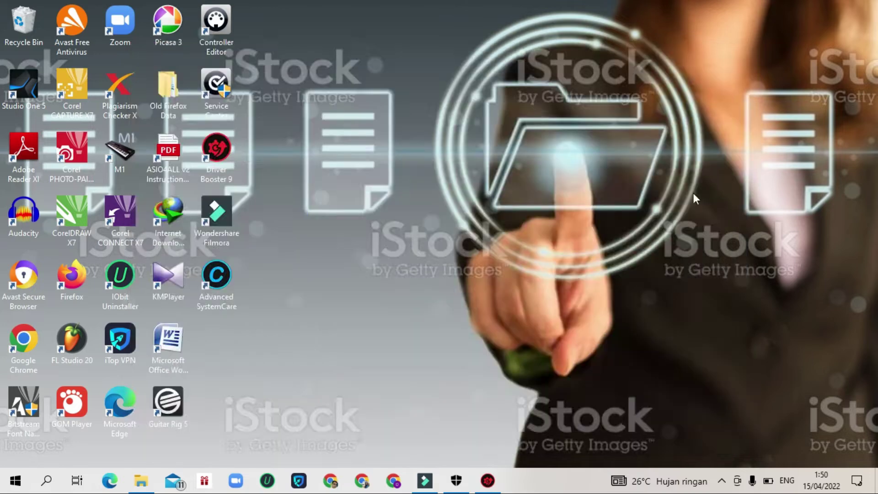
Connect the computer to the secured Wi-Fi network Upii and refresh the desktop
{"action": "left_click", "coordinate": [722, 482]}
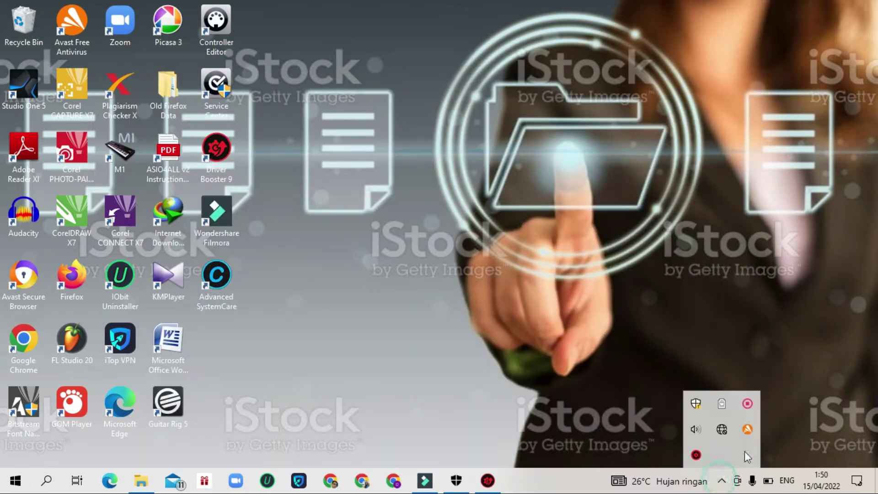
{"action": "left_click", "coordinate": [727, 433]}
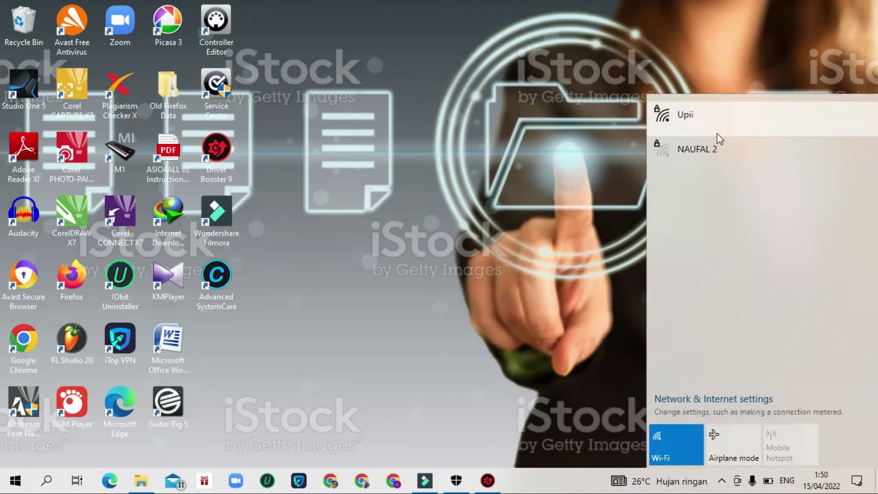
{"action": "left_click", "coordinate": [704, 122]}
{"action": "left_click", "coordinate": [685, 147]}
{"action": "left_click", "coordinate": [847, 177]}
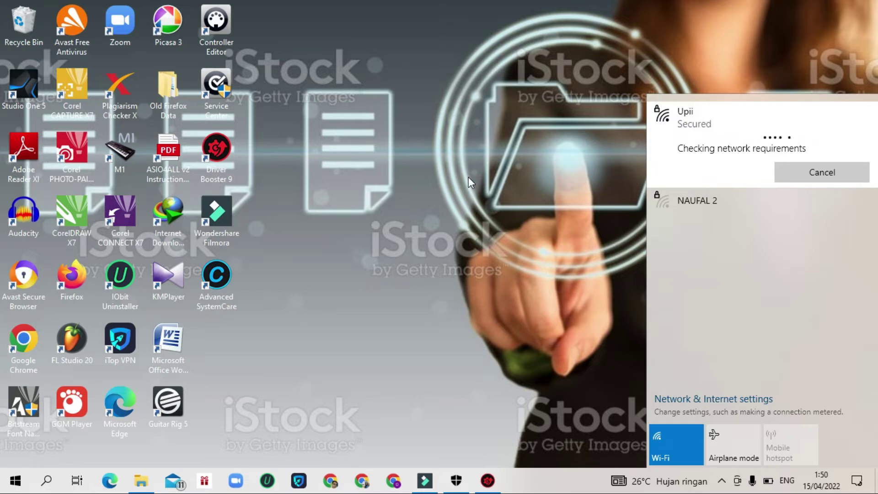
{"action": "left_click", "coordinate": [485, 222]}
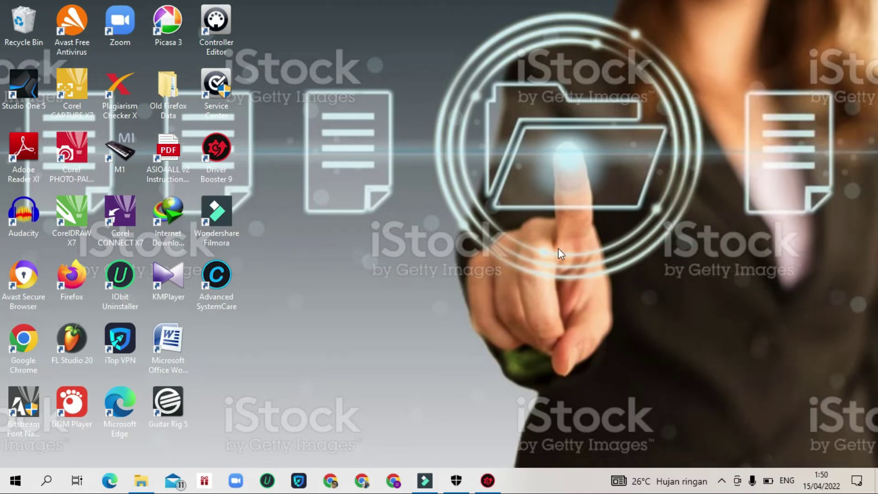
{"action": "right_click", "coordinate": [476, 165]}
{"action": "left_click", "coordinate": [649, 298]}
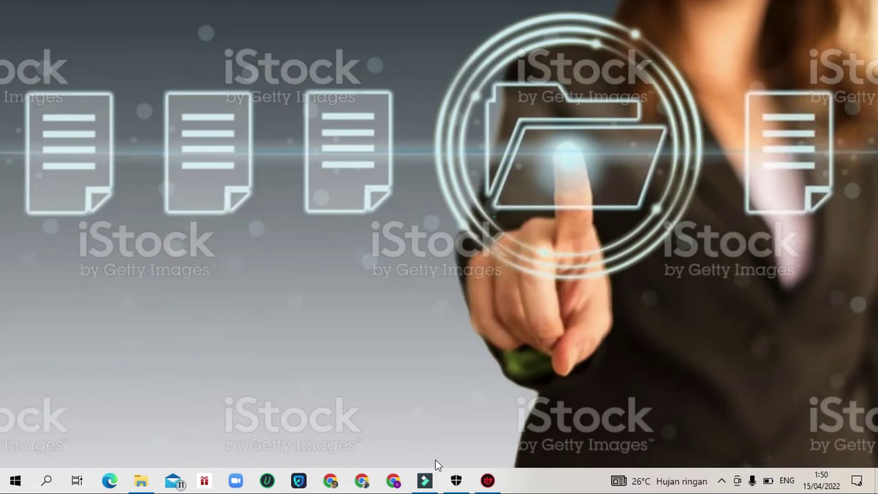
Switch to Windows Security and start the recommended actions for the current threat under Virus & threat protection
{"action": "mouse_move", "coordinate": [457, 479]}
{"action": "left_click", "coordinate": [469, 440]}
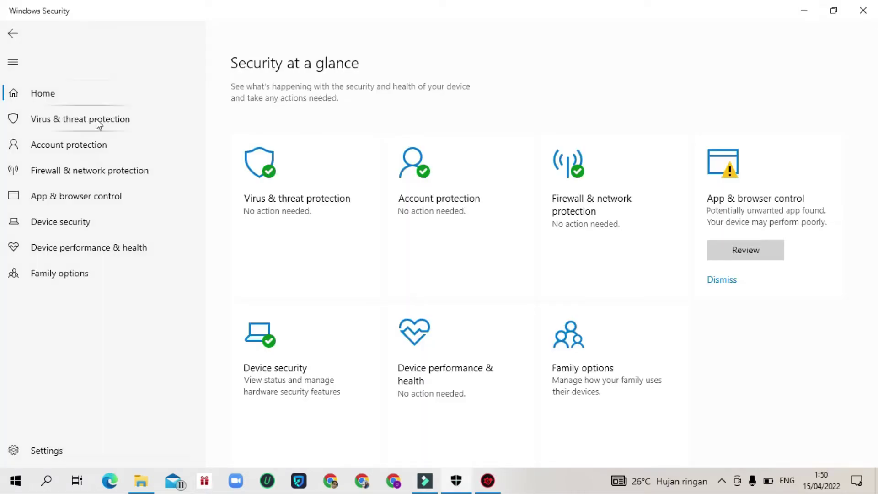
{"action": "left_click", "coordinate": [126, 121]}
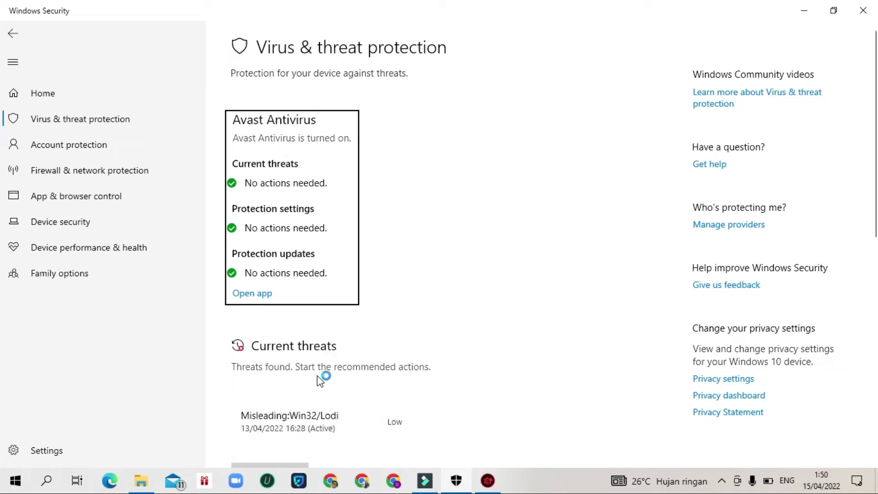
{"action": "scroll", "coordinate": [294, 260], "scroll_direction": "down", "scroll_amount": 7}
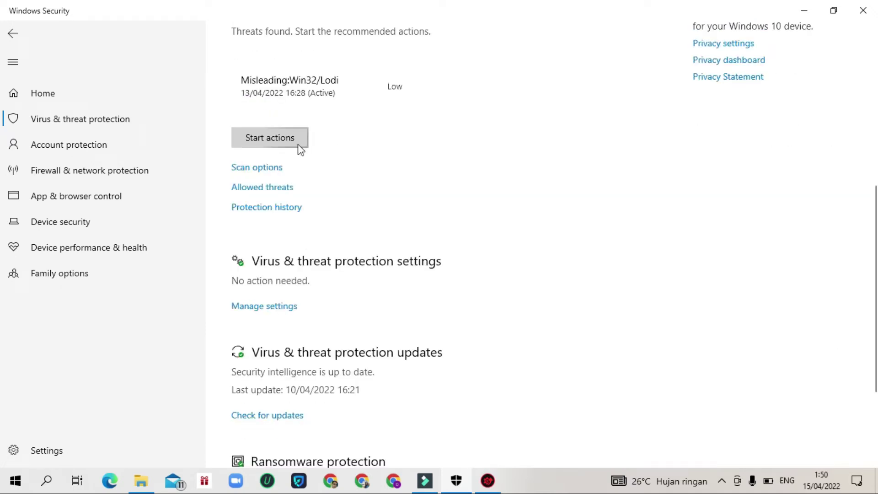
{"action": "left_click", "coordinate": [296, 141]}
Turn off Cloud-delivered protection, Automatic sample submission and Tamper Protection in the Virus & threat protection settings
{"action": "left_click", "coordinate": [297, 312]}
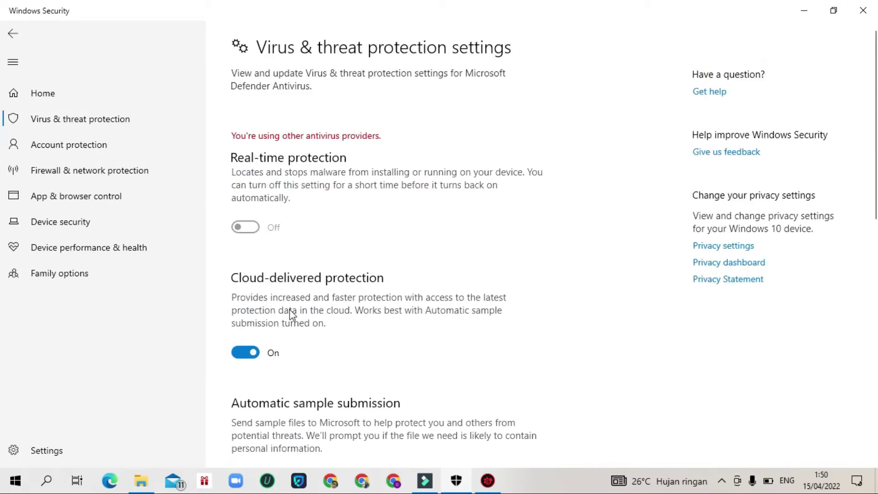
{"action": "scroll", "coordinate": [256, 275], "scroll_direction": "down", "scroll_amount": 3}
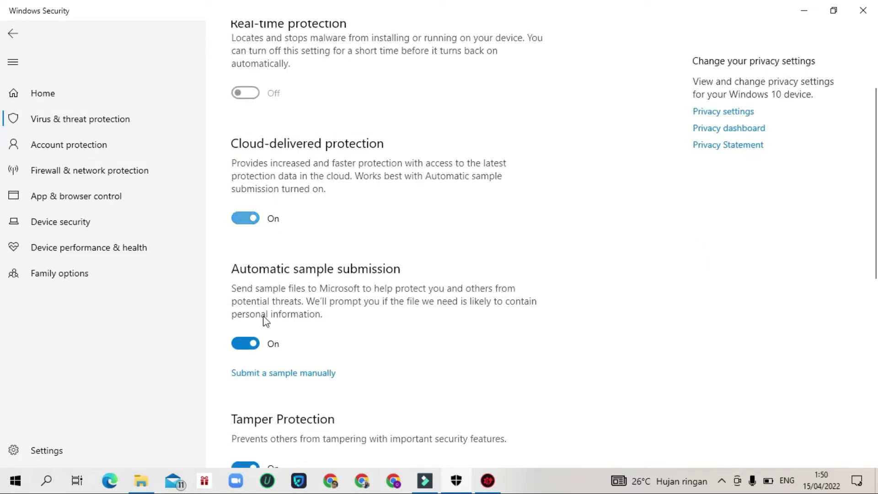
{"action": "left_click", "coordinate": [249, 348]}
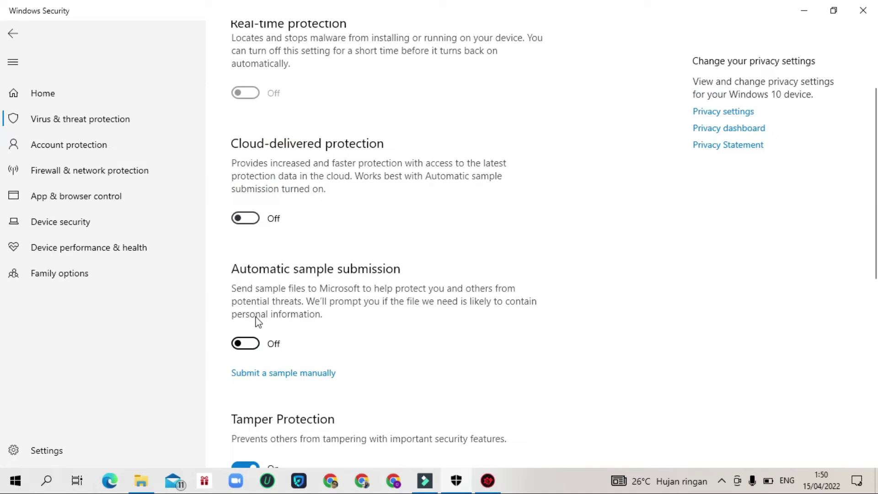
{"action": "scroll", "coordinate": [258, 311], "scroll_direction": "down", "scroll_amount": 4}
{"action": "left_click", "coordinate": [252, 269]}
{"action": "scroll", "coordinate": [343, 246], "scroll_direction": "down", "scroll_amount": 5}
{"action": "scroll", "coordinate": [339, 244], "scroll_direction": "up", "scroll_amount": 6}
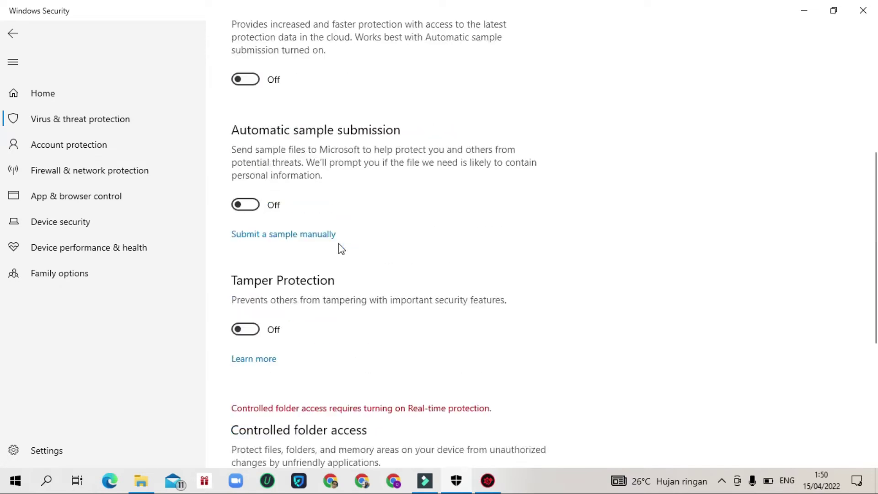
{"action": "scroll", "coordinate": [338, 247], "scroll_direction": "up", "scroll_amount": 6}
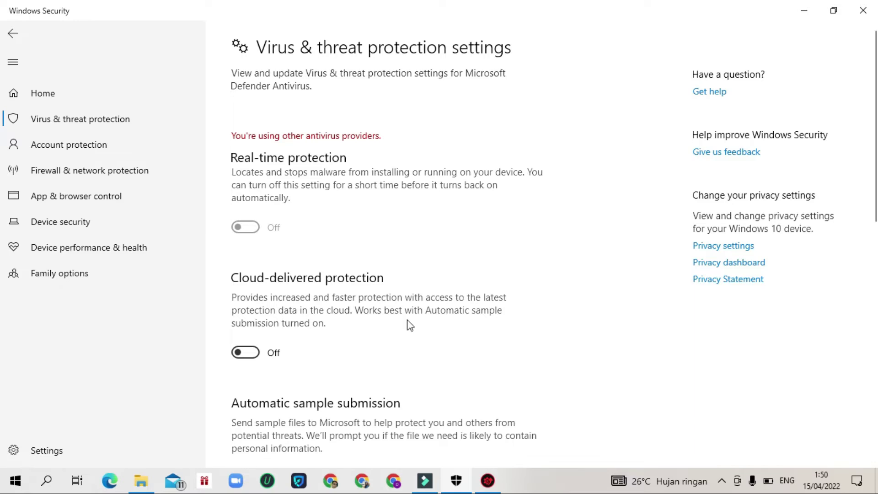
Look over the remaining protection settings and the Driver Booster scan page, leaving both windows minimized
{"action": "scroll", "coordinate": [392, 262], "scroll_direction": "down", "scroll_amount": 3}
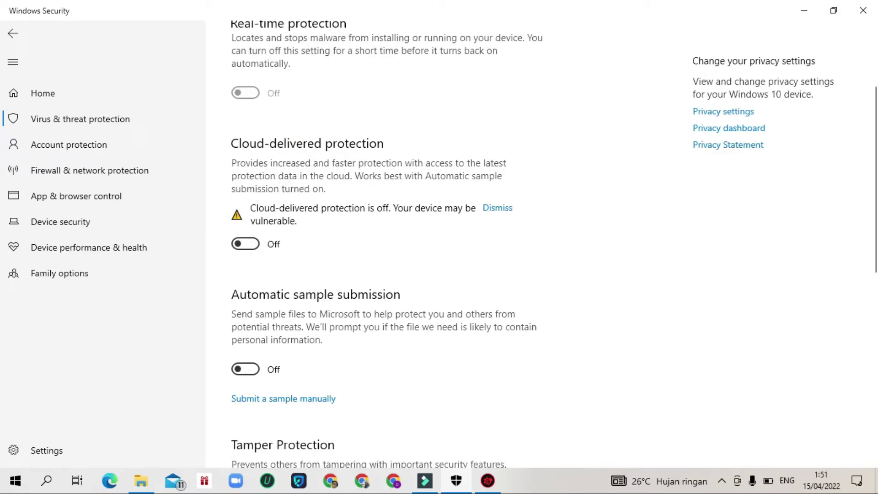
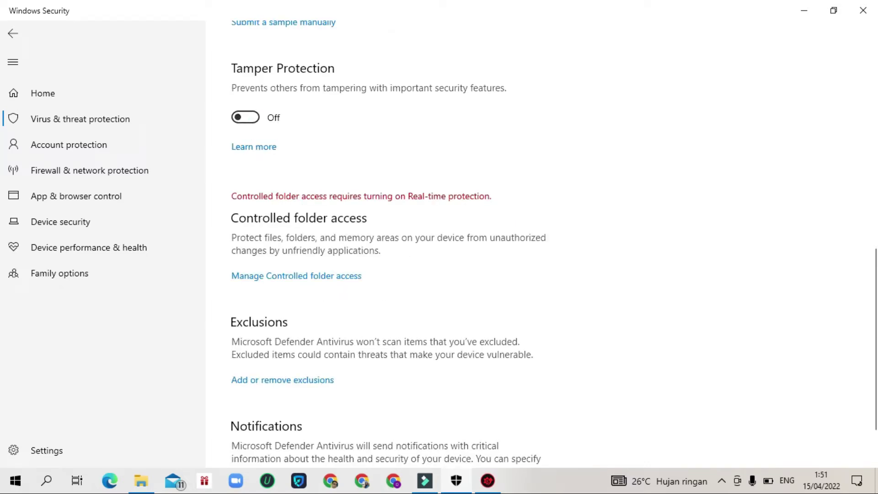
{"action": "scroll", "coordinate": [454, 328], "scroll_direction": "down", "scroll_amount": 2}
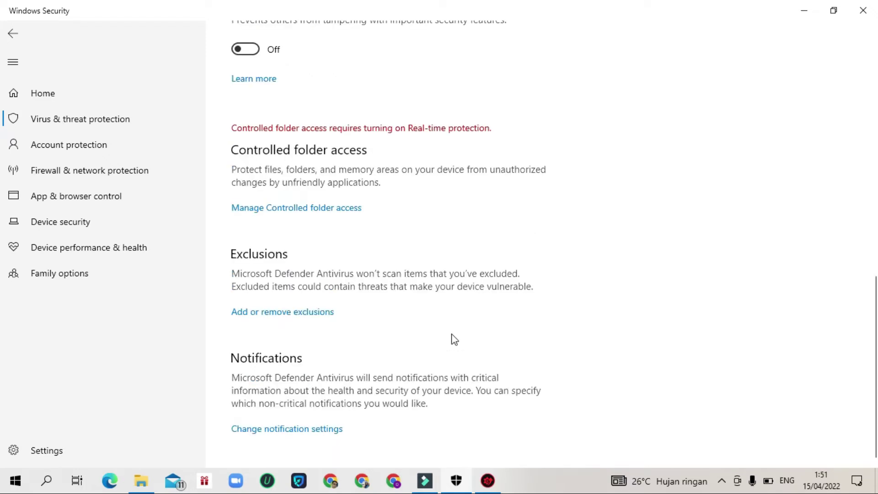
{"action": "scroll", "coordinate": [451, 337], "scroll_direction": "up", "scroll_amount": 10}
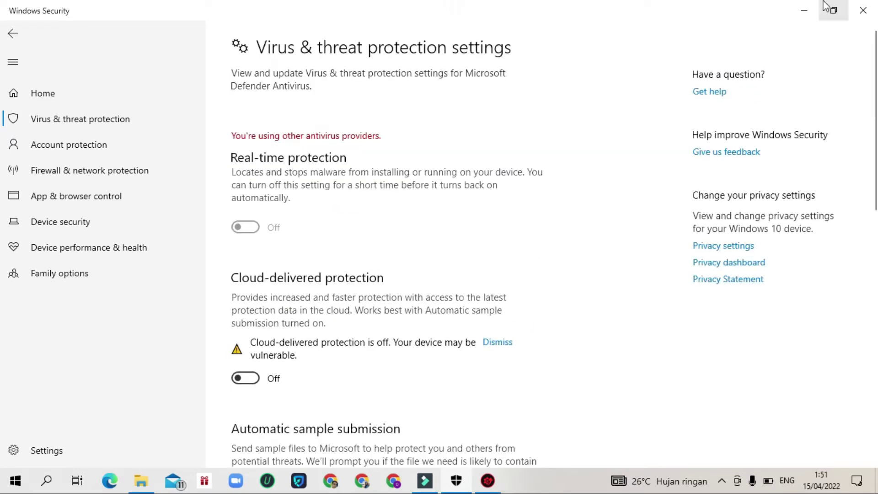
{"action": "left_click", "coordinate": [805, 10]}
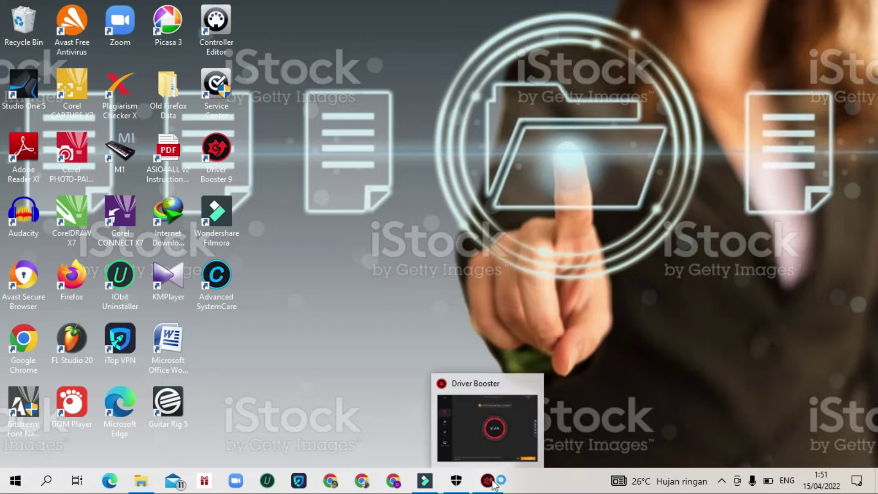
{"action": "left_click", "coordinate": [494, 483]}
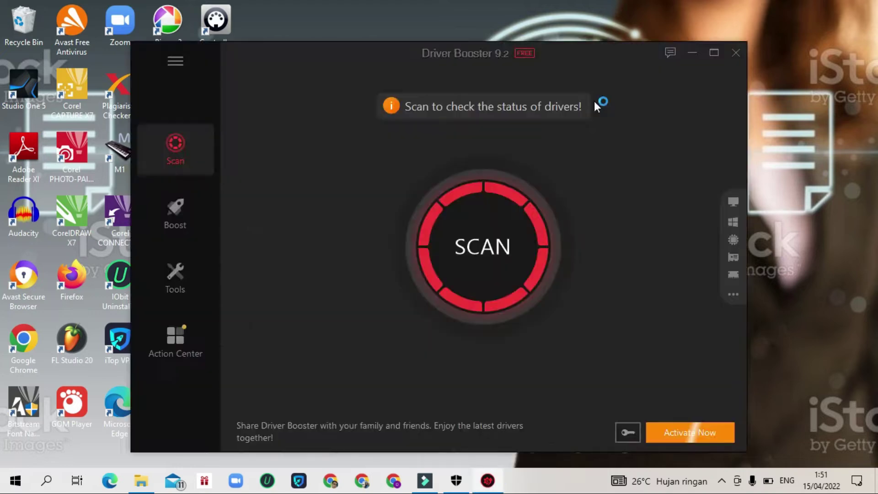
{"action": "left_click", "coordinate": [688, 60]}
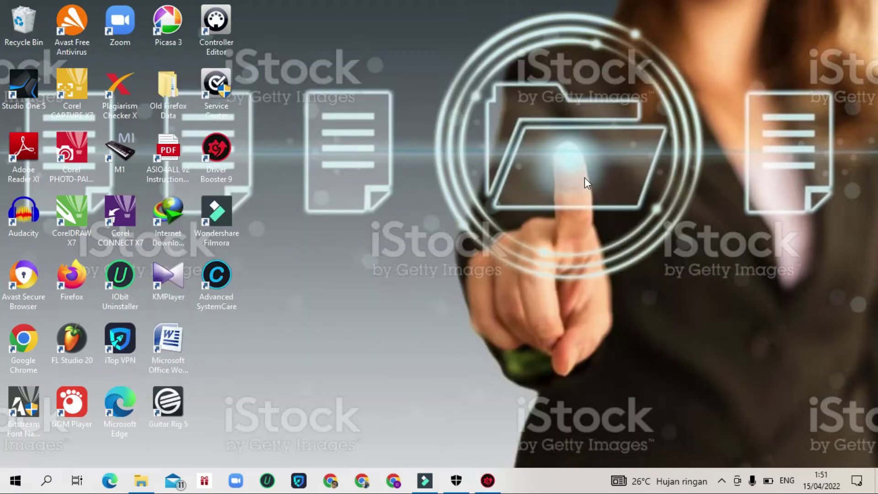
In File Explorer, extract the iobit driver booster pro 9.2 archive inside the sampel pack folder and open the extracted folder
{"action": "left_click", "coordinate": [147, 485]}
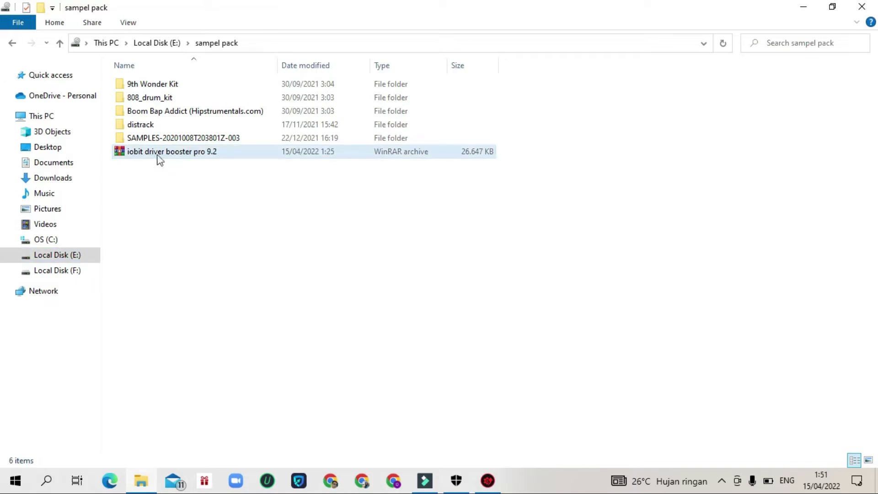
{"action": "double_click", "coordinate": [189, 152]}
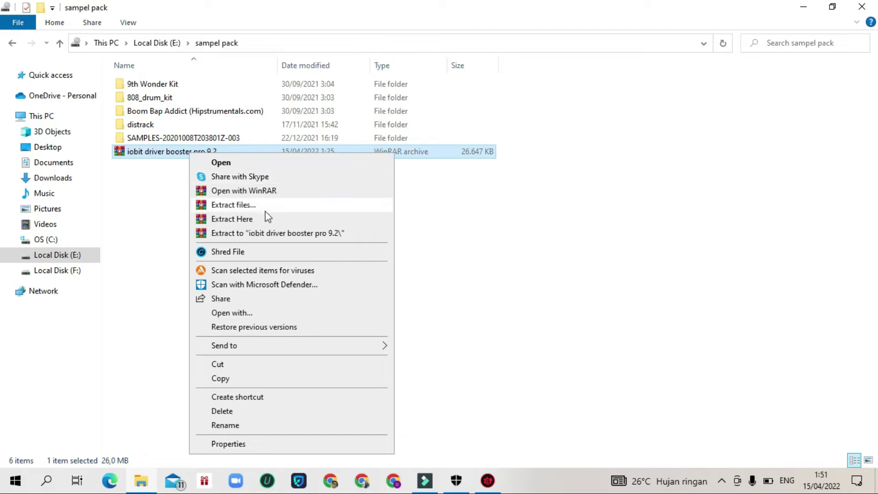
{"action": "left_click", "coordinate": [266, 222]}
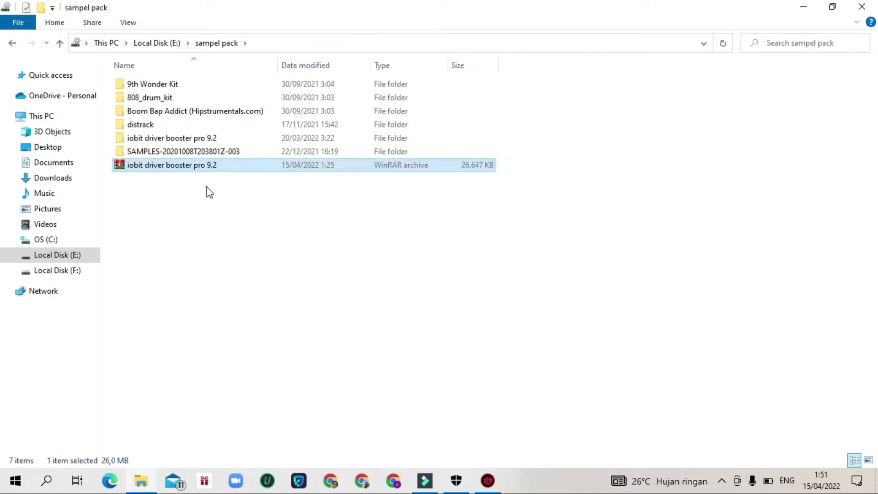
{"action": "left_click", "coordinate": [209, 192]}
{"action": "left_click", "coordinate": [182, 139]}
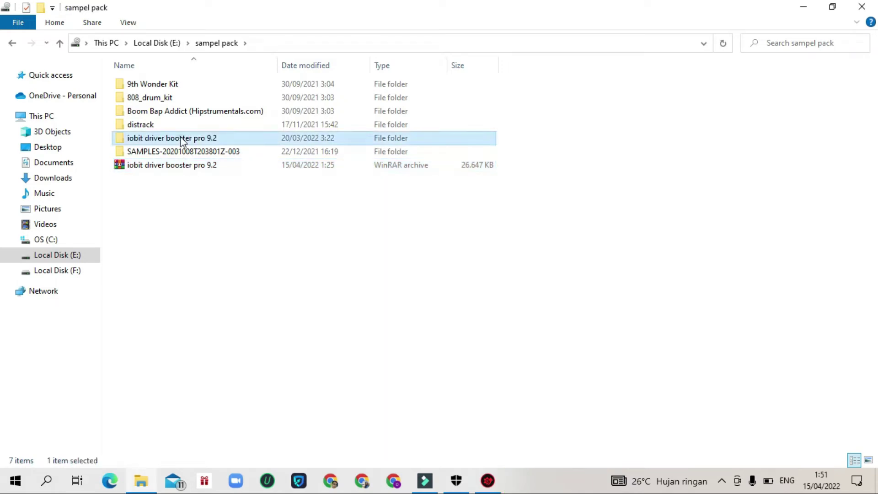
{"action": "double_click", "coordinate": [181, 137]}
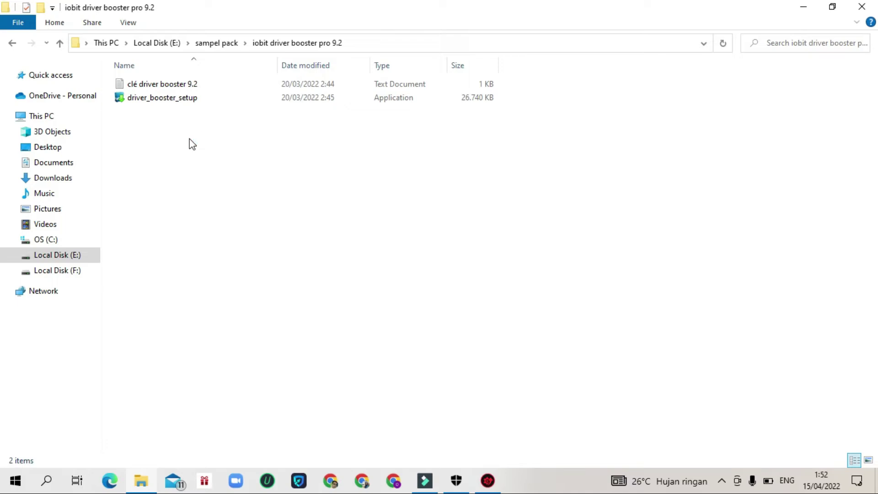
Disable all Avast shields for 10 minutes and show the hidden system tray icons again to check Avast's status
{"action": "left_click", "coordinate": [722, 480]}
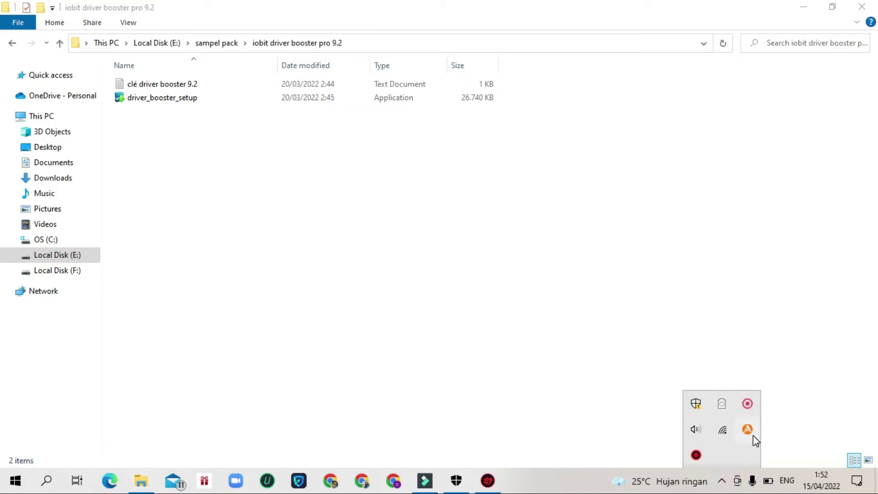
{"action": "right_click", "coordinate": [749, 433]}
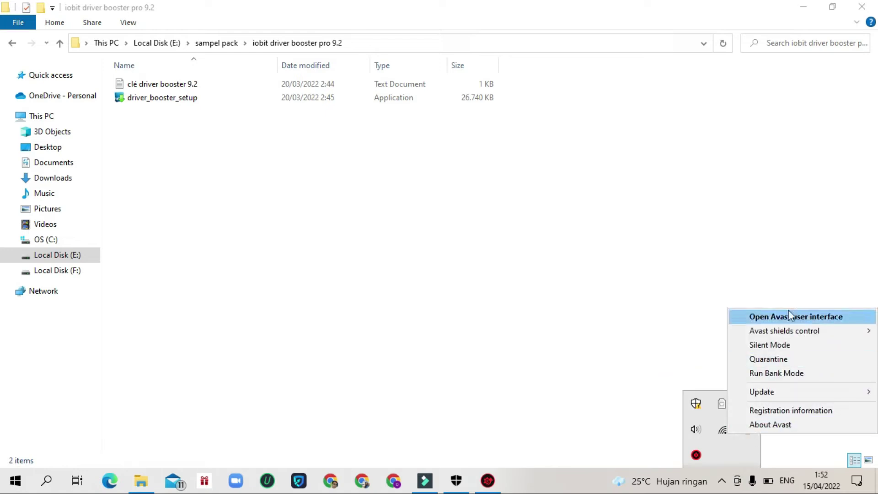
{"action": "mouse_move", "coordinate": [799, 330]}
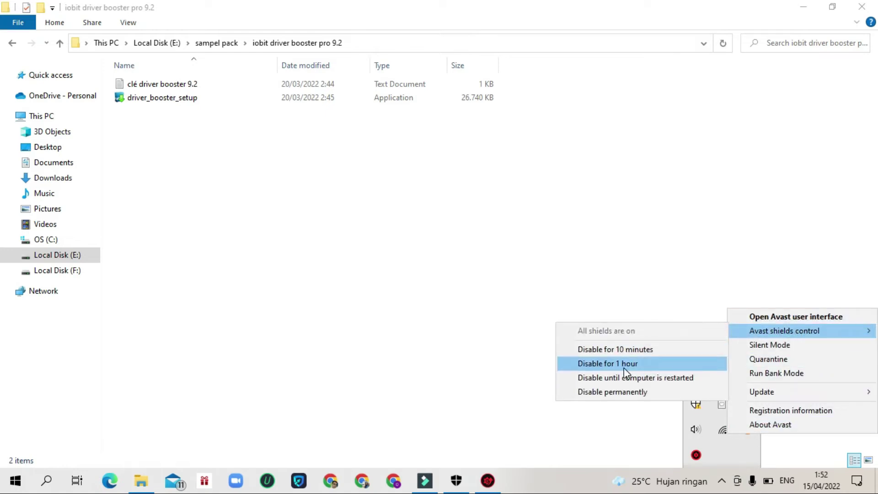
{"action": "left_click", "coordinate": [618, 350]}
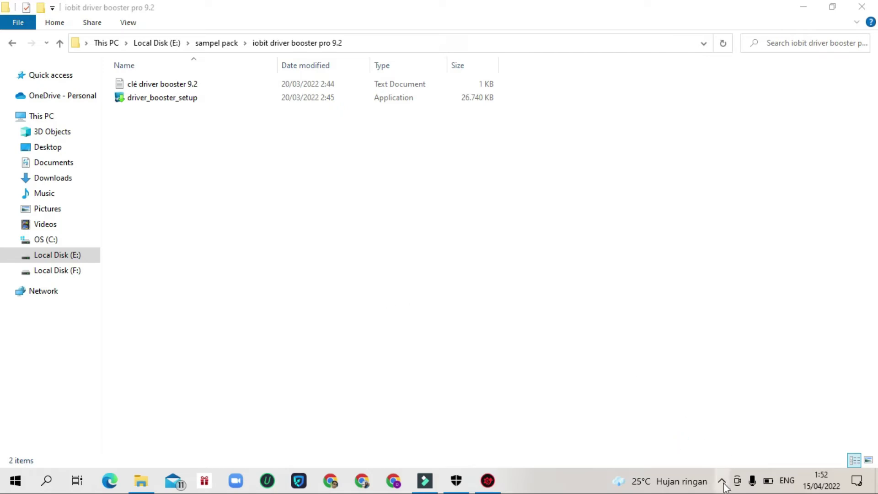
{"action": "left_click", "coordinate": [722, 480]}
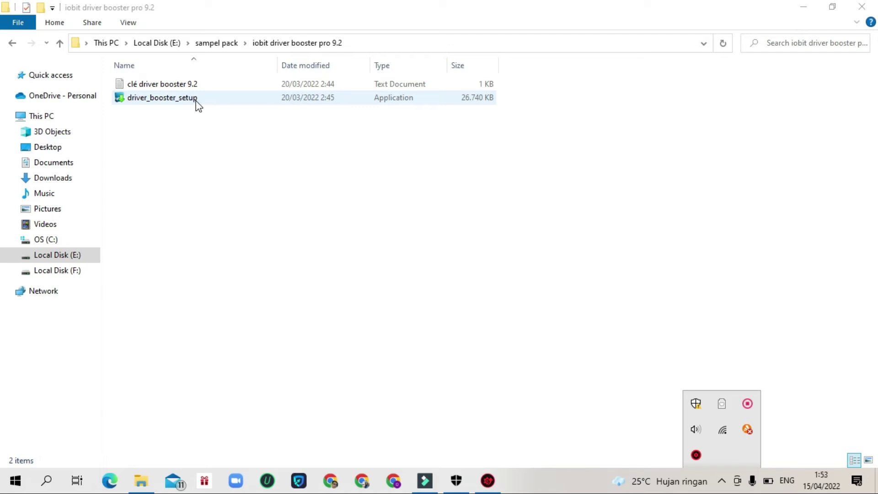
Open the clé driver booster 9.2 text file in Notepad and minimize its window
{"action": "left_click", "coordinate": [179, 83]}
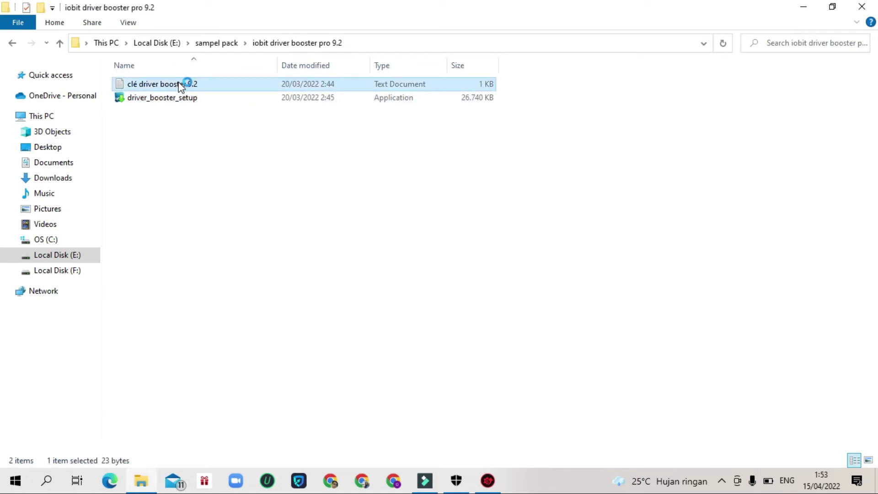
{"action": "double_click", "coordinate": [179, 84]}
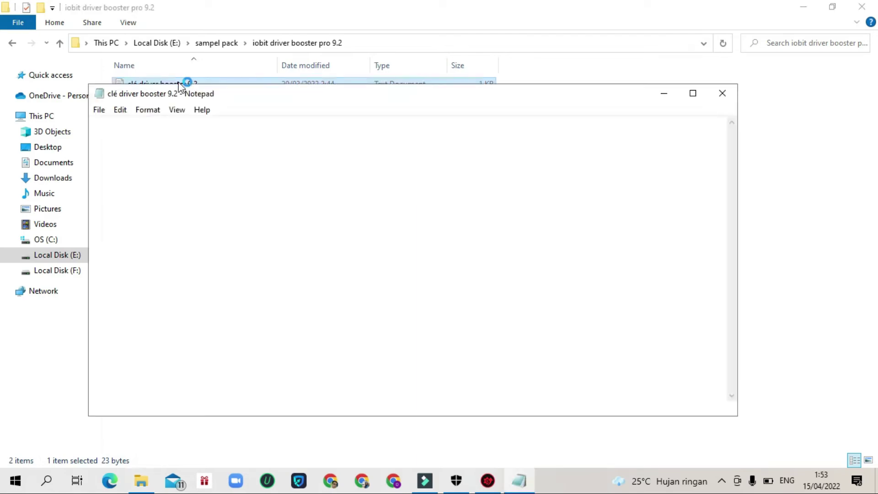
{"action": "left_click", "coordinate": [671, 98]}
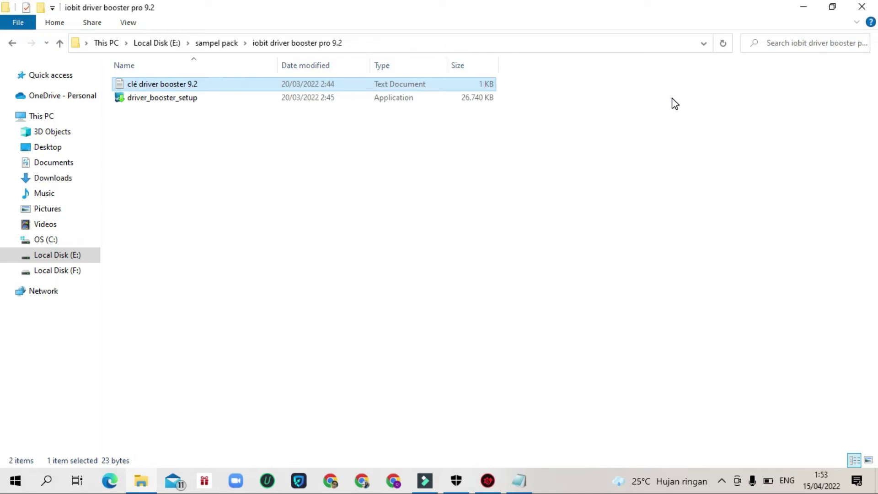
Launch driver_booster_setup from the extracted folder, bring its Setup window forward and minimize File Explorer
{"action": "double_click", "coordinate": [173, 98]}
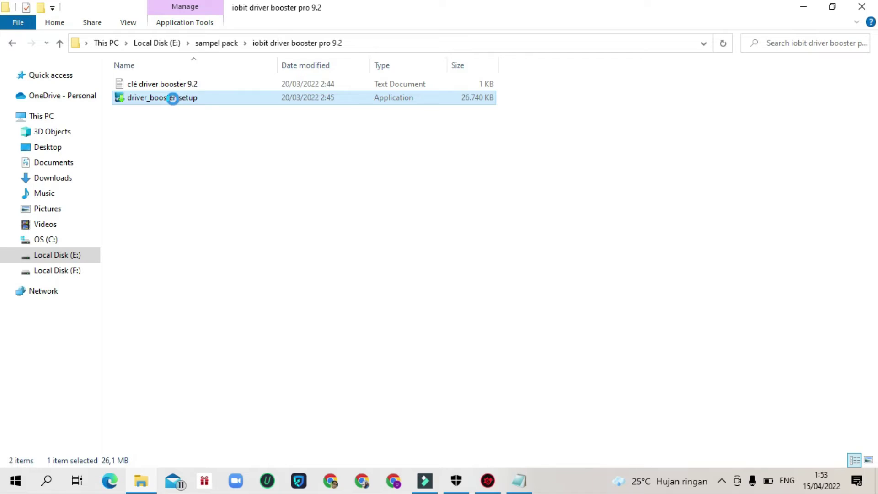
{"action": "right_click", "coordinate": [172, 99]}
{"action": "left_click", "coordinate": [223, 121]}
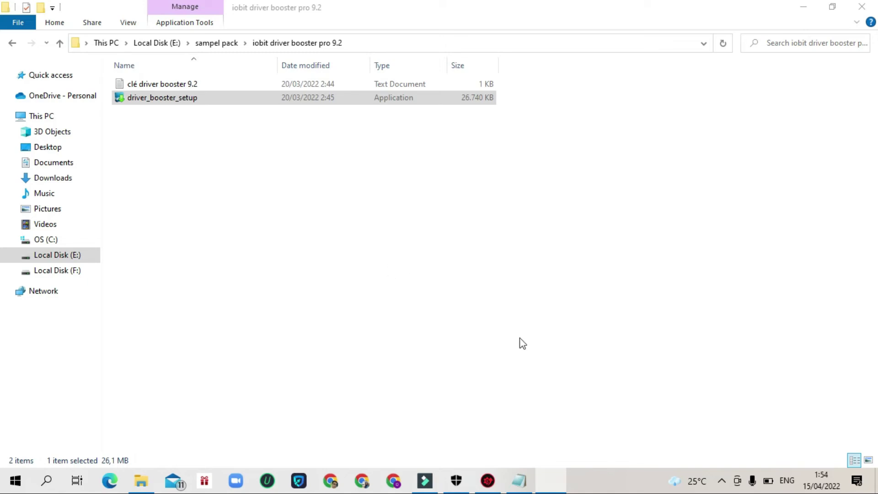
{"action": "mouse_move", "coordinate": [547, 478]}
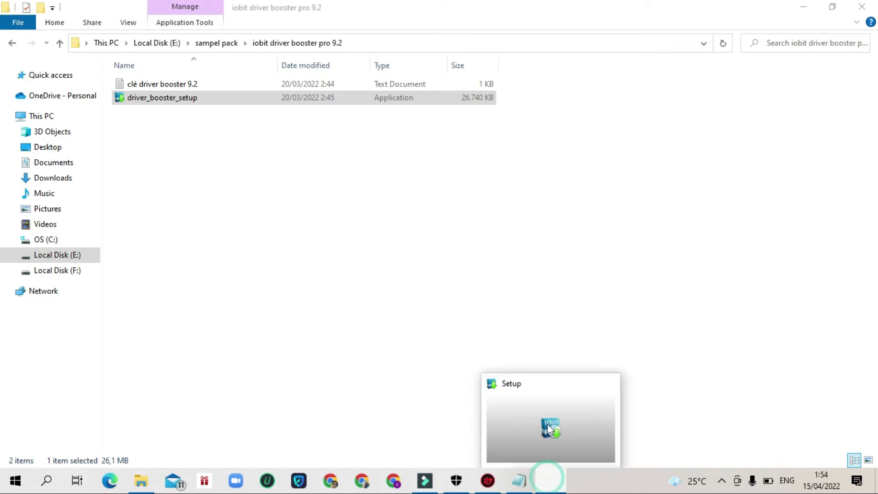
{"action": "left_click", "coordinate": [541, 385]}
{"action": "left_click", "coordinate": [806, 6]}
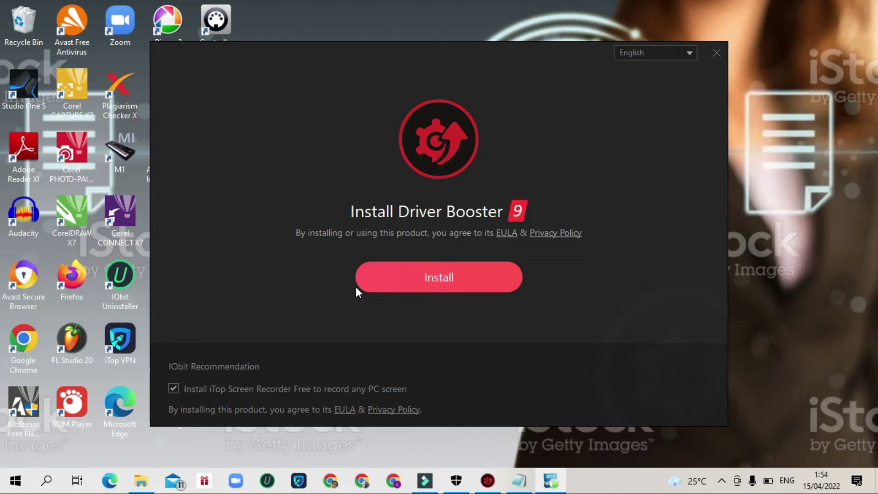
Install Driver Booster 9 without iTop Screen Recorder, declining both IObit Malware Fighter and the newsletter subscription
{"action": "left_click", "coordinate": [177, 388]}
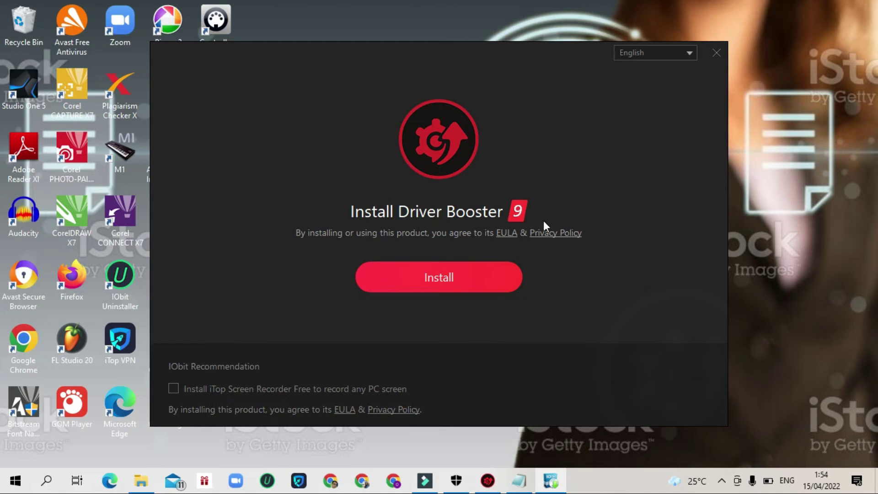
{"action": "left_click", "coordinate": [467, 280]}
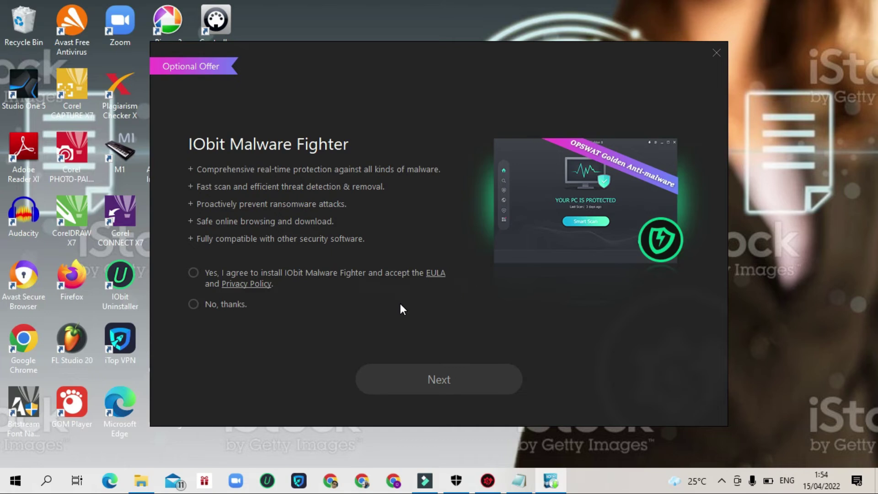
{"action": "left_click", "coordinate": [193, 304]}
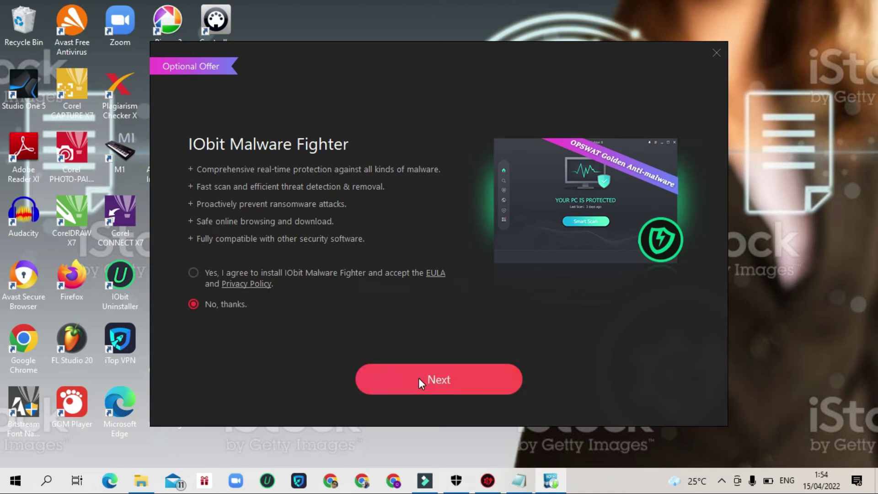
{"action": "left_click", "coordinate": [449, 385]}
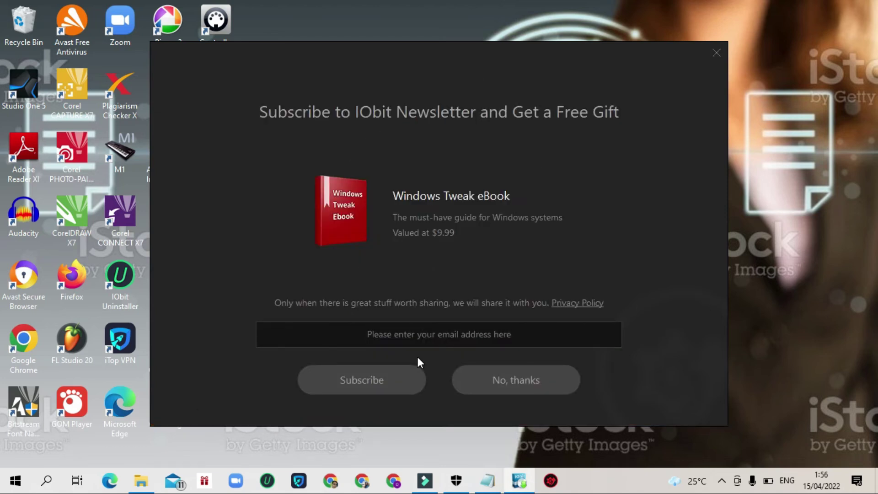
{"action": "left_click", "coordinate": [529, 384]}
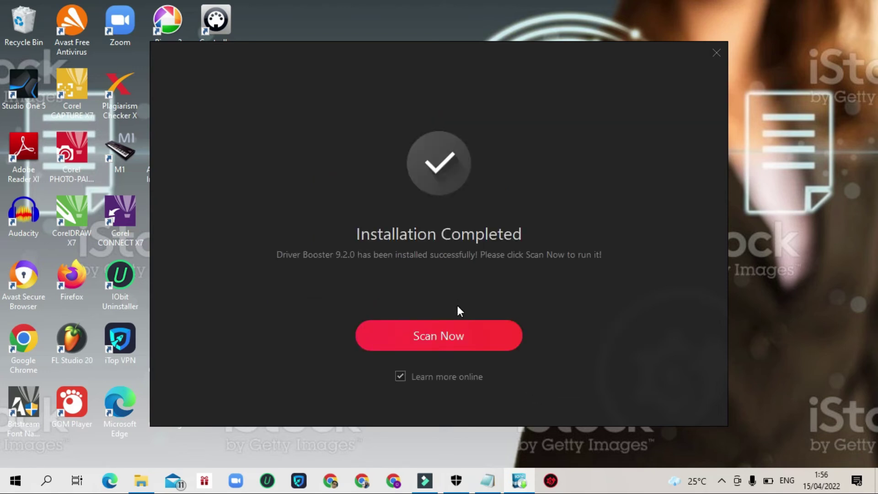
Launch Driver Booster from the finished installer, dismiss the IObit Uninstaller notice and the opened web page, and start a driver scan
{"action": "left_click", "coordinate": [463, 344]}
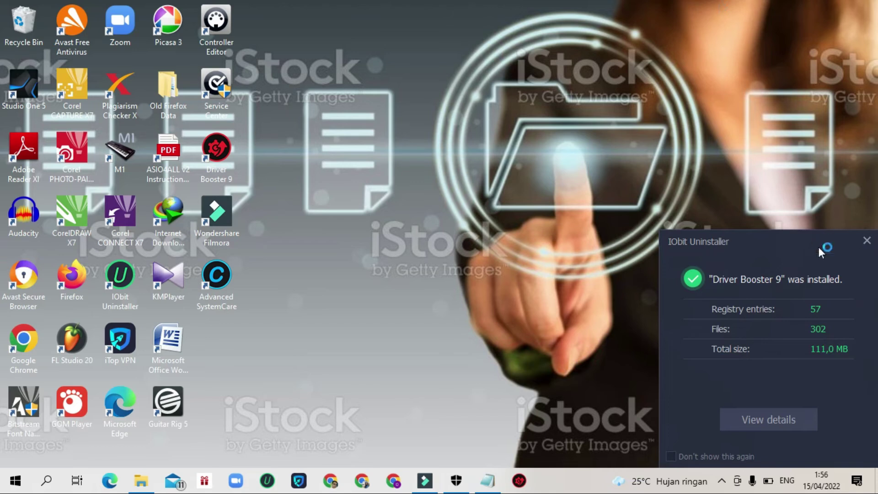
{"action": "left_click", "coordinate": [867, 241]}
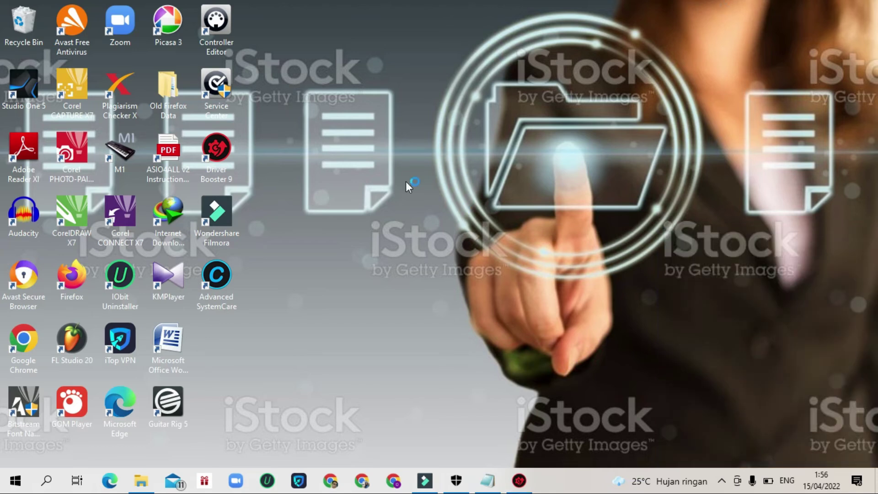
{"action": "right_click", "coordinate": [440, 228]}
{"action": "left_click", "coordinate": [446, 237]}
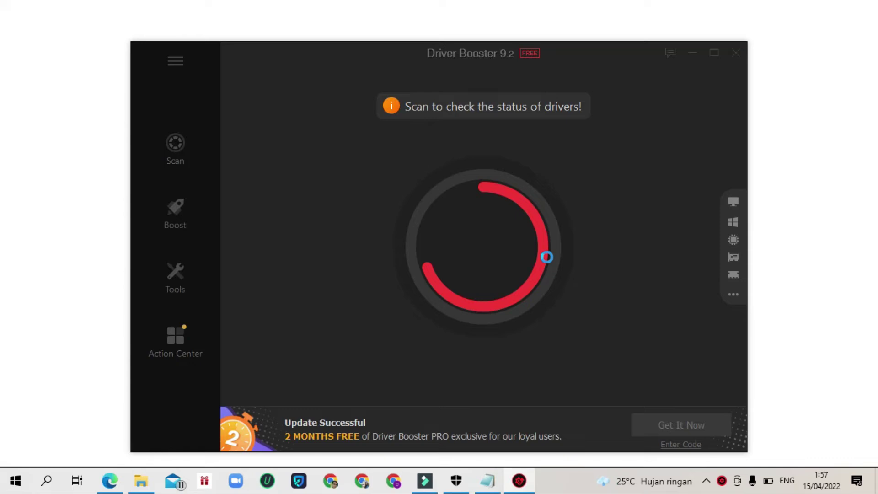
{"action": "mouse_move", "coordinate": [110, 480]}
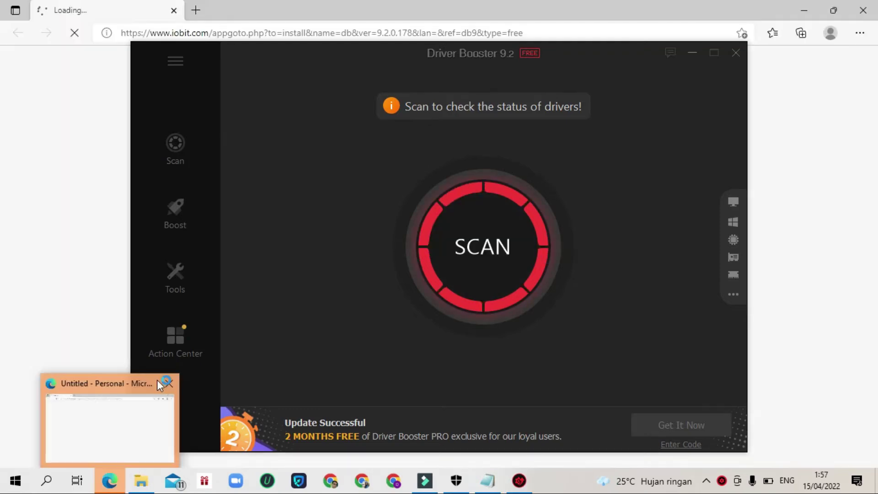
{"action": "left_click", "coordinate": [482, 303]}
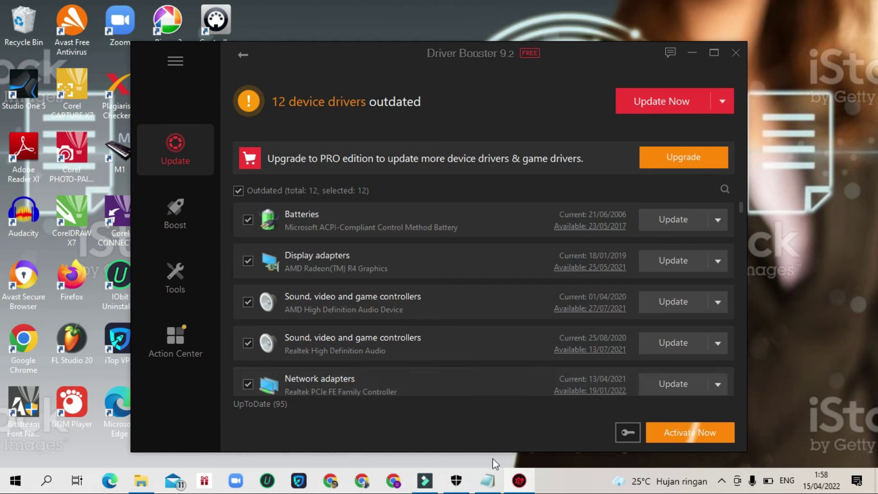
Copy the licence key from the clé driver booster 9.2 note in Notepad and minimize the note
{"action": "left_click", "coordinate": [489, 480]}
{"action": "left_click_drag", "start_coordinate": [212, 122], "coordinate": [89, 126]}
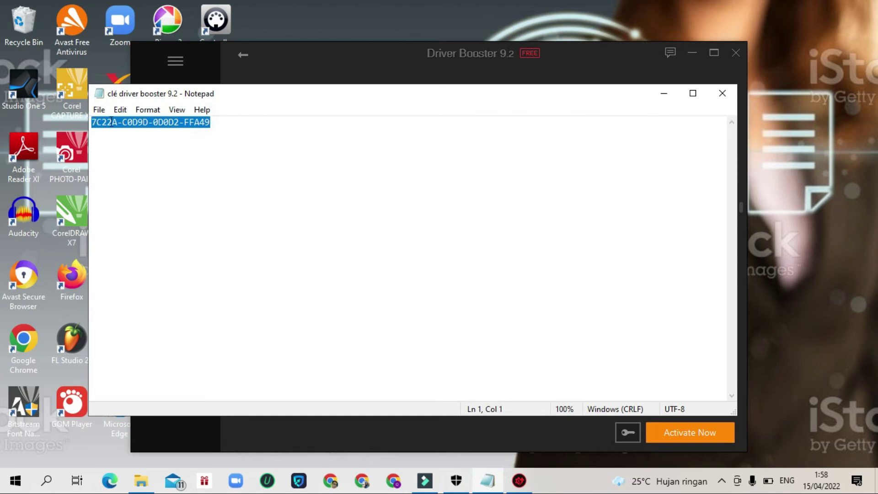
{"action": "right_click", "coordinate": [111, 121]}
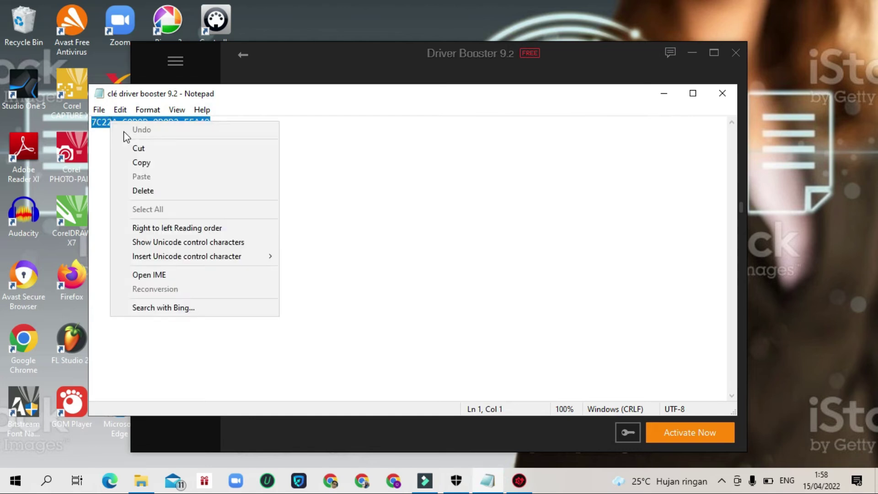
{"action": "left_click", "coordinate": [144, 163]}
{"action": "left_click", "coordinate": [664, 94]}
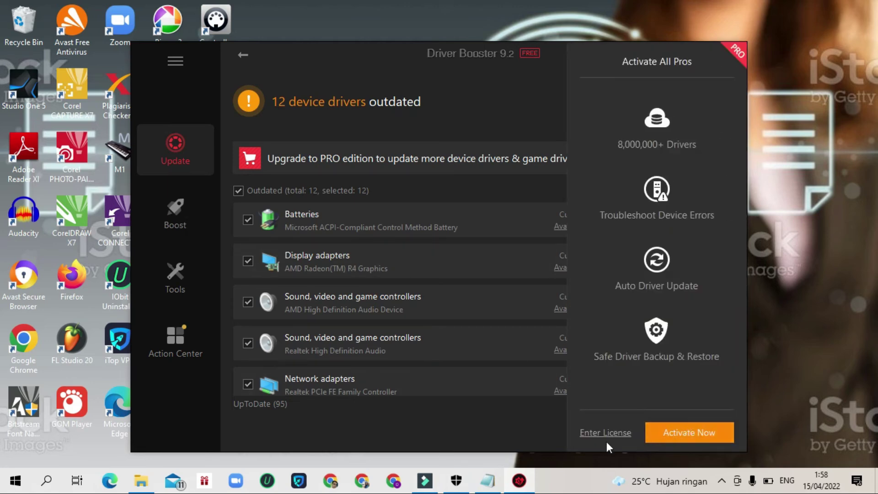
Paste the licence key into Driver Booster's License Code field and activate the PRO edition
{"action": "left_click", "coordinate": [603, 437]}
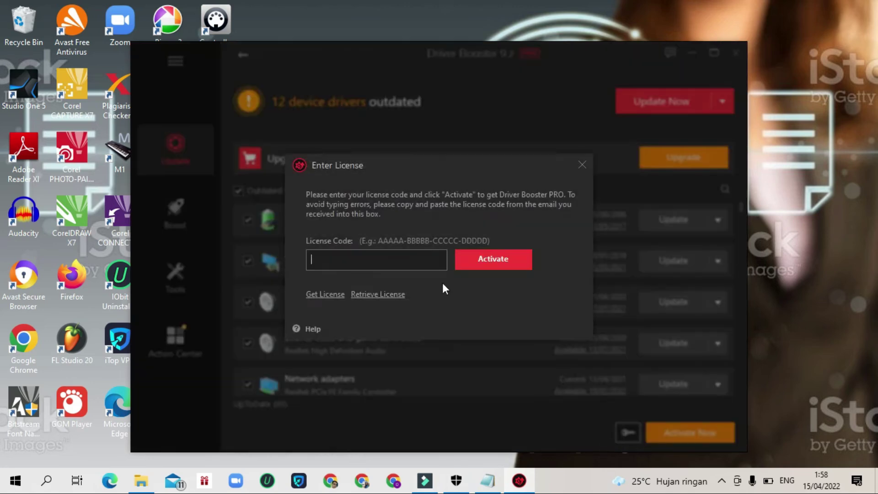
{"action": "right_click", "coordinate": [374, 262]}
{"action": "left_click", "coordinate": [405, 300]}
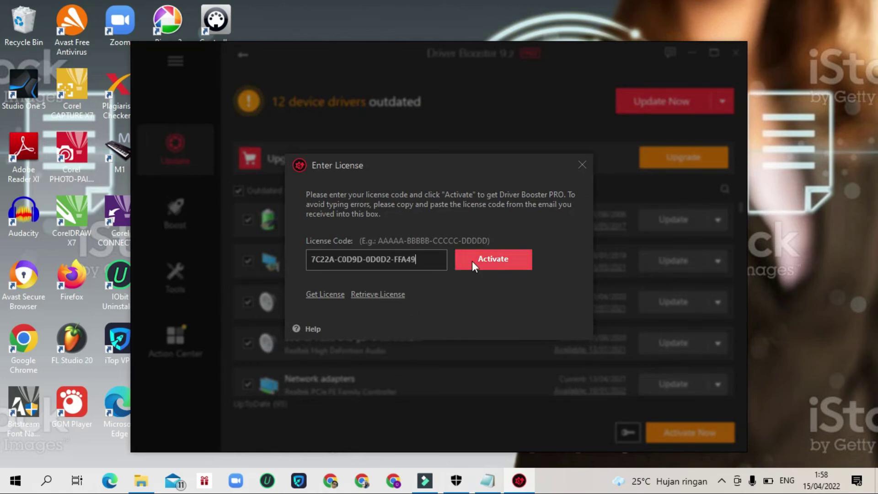
{"action": "left_click", "coordinate": [477, 259]}
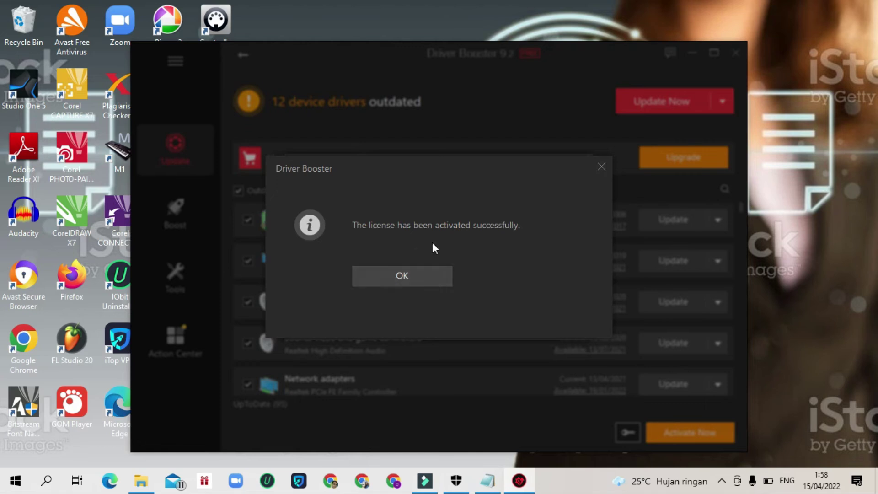
{"action": "left_click", "coordinate": [431, 274]}
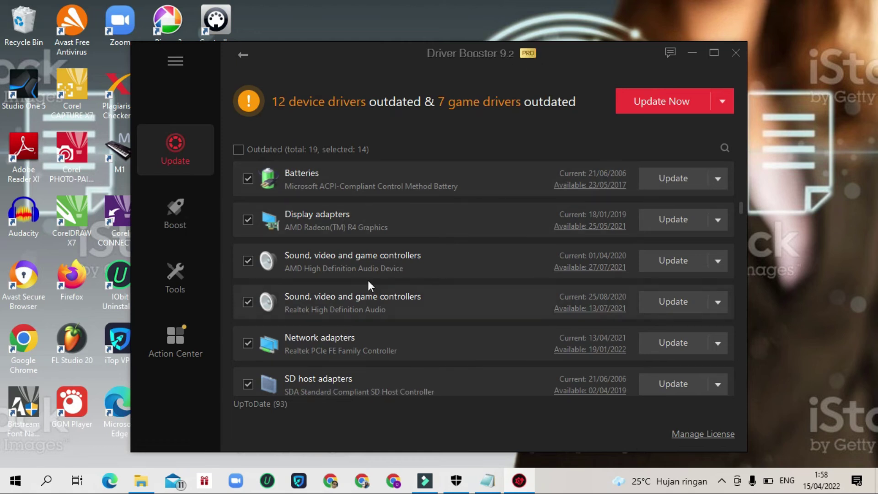
Look through the list of outdated and up-to-date drivers in the scan results
{"action": "scroll", "coordinate": [351, 324], "scroll_direction": "down", "scroll_amount": 15}
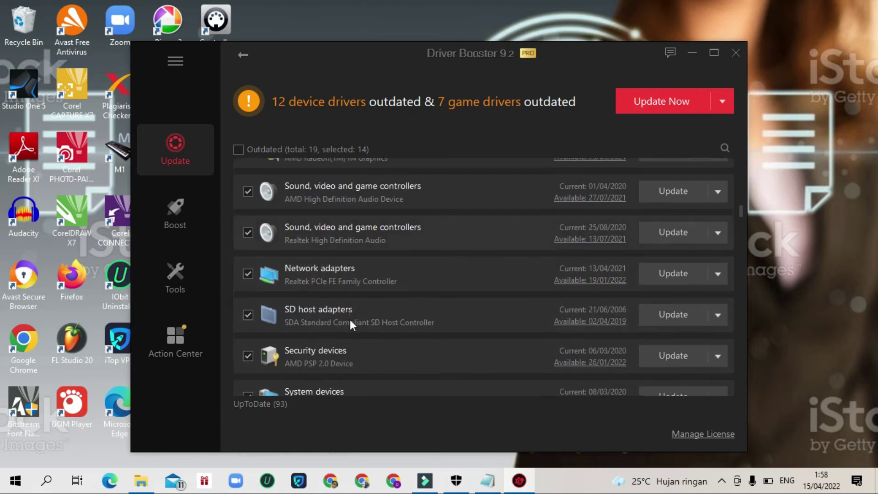
{"action": "scroll", "coordinate": [351, 324], "scroll_direction": "down", "scroll_amount": 4}
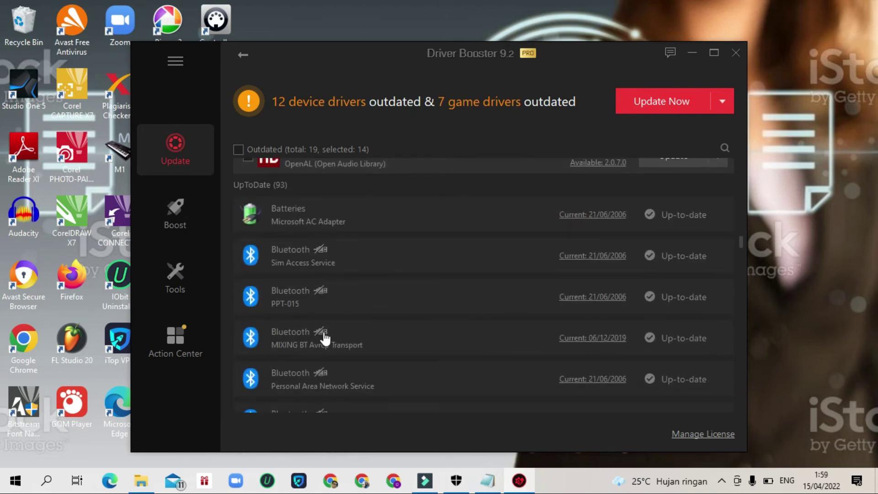
{"action": "scroll", "coordinate": [323, 332], "scroll_direction": "down", "scroll_amount": 5}
{"action": "scroll", "coordinate": [324, 338], "scroll_direction": "down", "scroll_amount": 20}
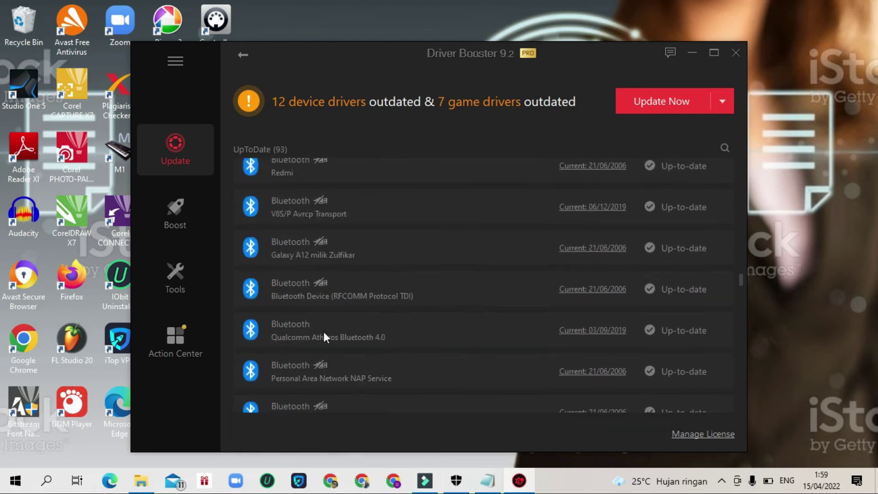
{"action": "scroll", "coordinate": [325, 333], "scroll_direction": "down", "scroll_amount": 20}
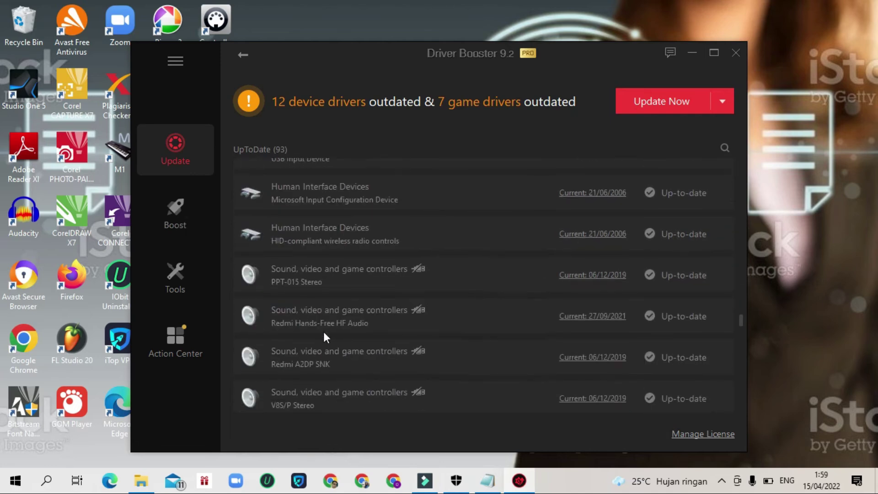
{"action": "scroll", "coordinate": [323, 331], "scroll_direction": "down", "scroll_amount": 10}
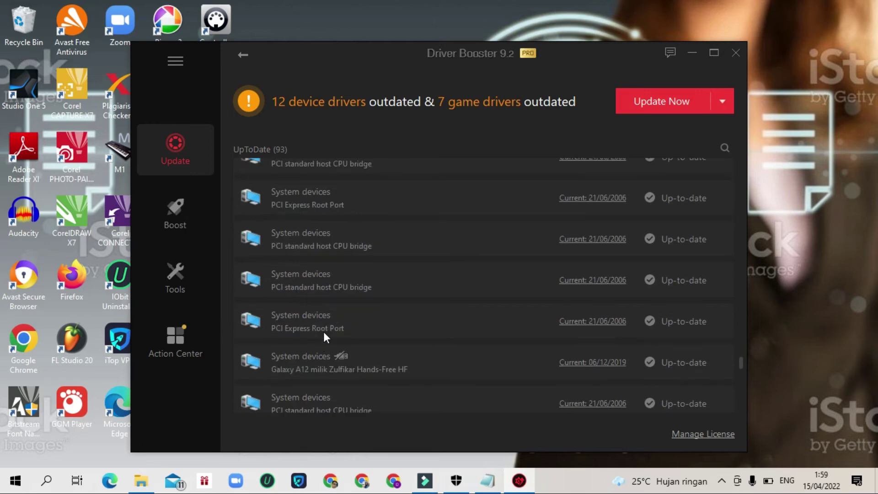
{"action": "scroll", "coordinate": [323, 331], "scroll_direction": "up", "scroll_amount": 15}
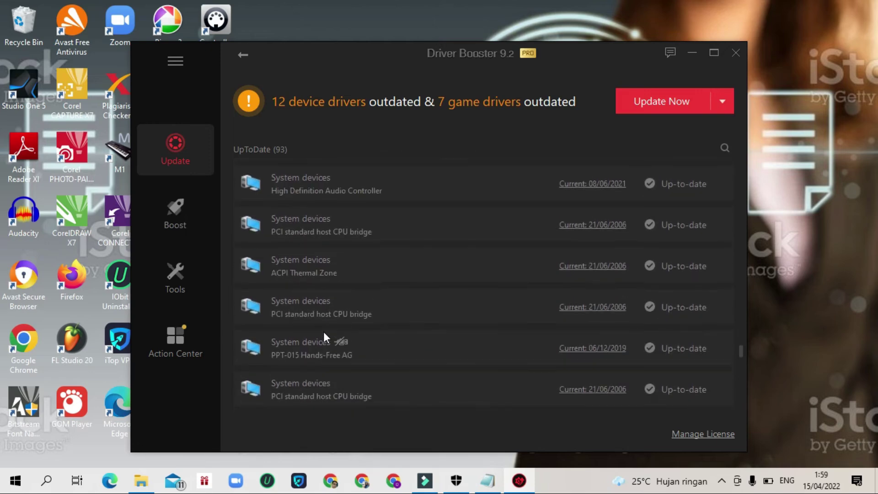
Start updating the outdated Microsoft ACPI-Compliant Control Method Battery driver and accept the installation notices
{"action": "scroll", "coordinate": [324, 333], "scroll_direction": "up", "scroll_amount": 15}
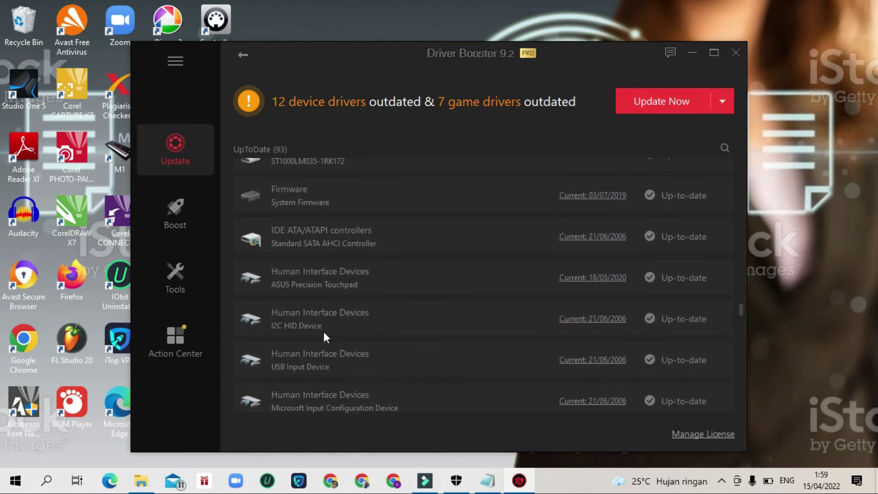
{"action": "scroll", "coordinate": [324, 333], "scroll_direction": "up", "scroll_amount": 8}
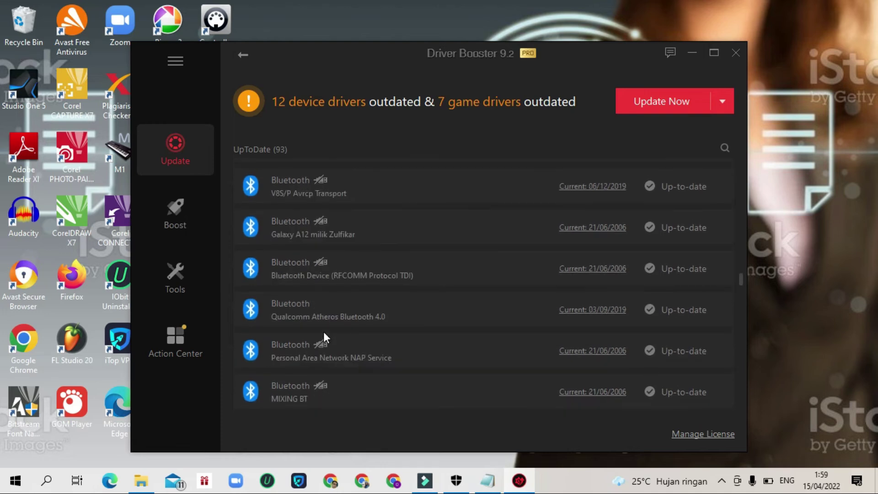
{"action": "scroll", "coordinate": [324, 337], "scroll_direction": "up", "scroll_amount": 5}
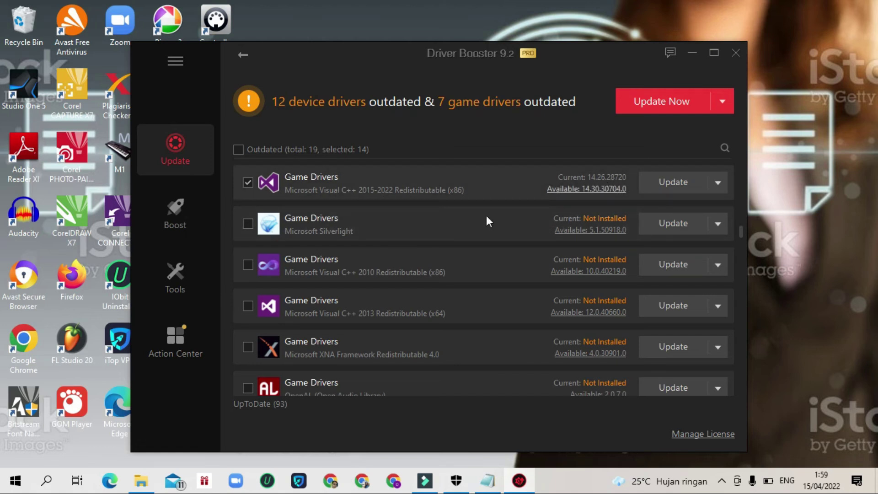
{"action": "scroll", "coordinate": [426, 242], "scroll_direction": "up", "scroll_amount": 5}
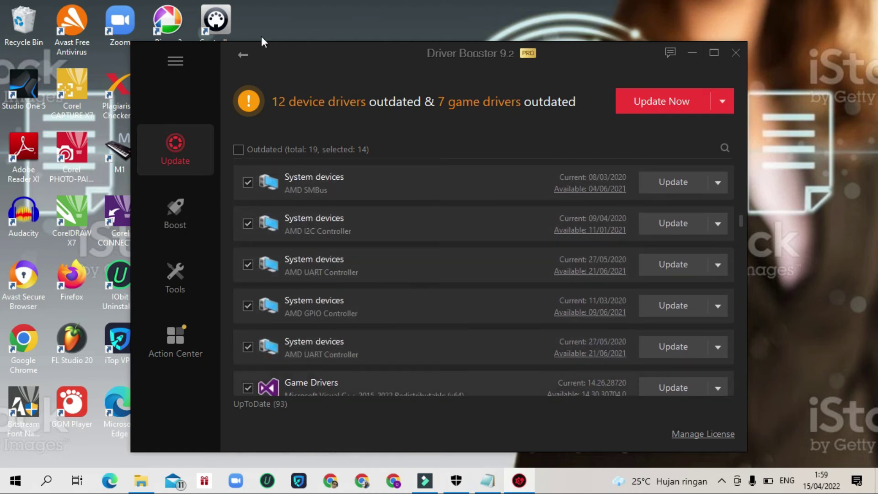
{"action": "scroll", "coordinate": [388, 293], "scroll_direction": "up", "scroll_amount": 3}
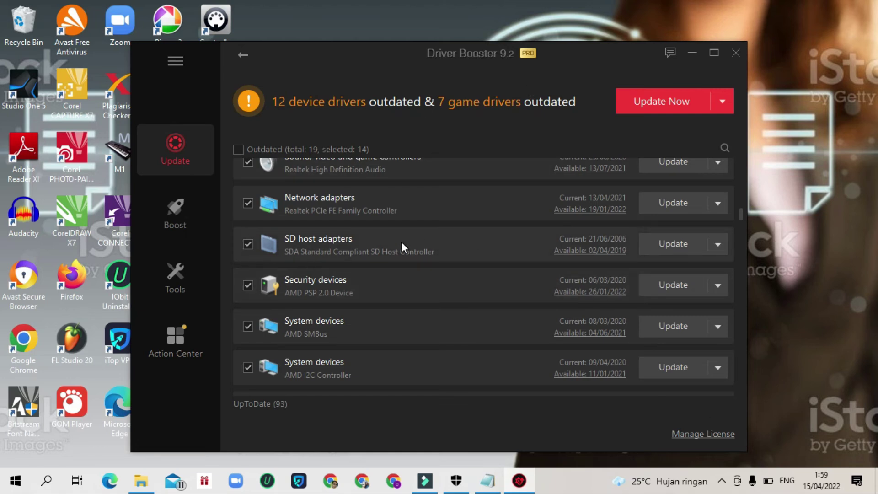
{"action": "scroll", "coordinate": [402, 242], "scroll_direction": "up", "scroll_amount": 3}
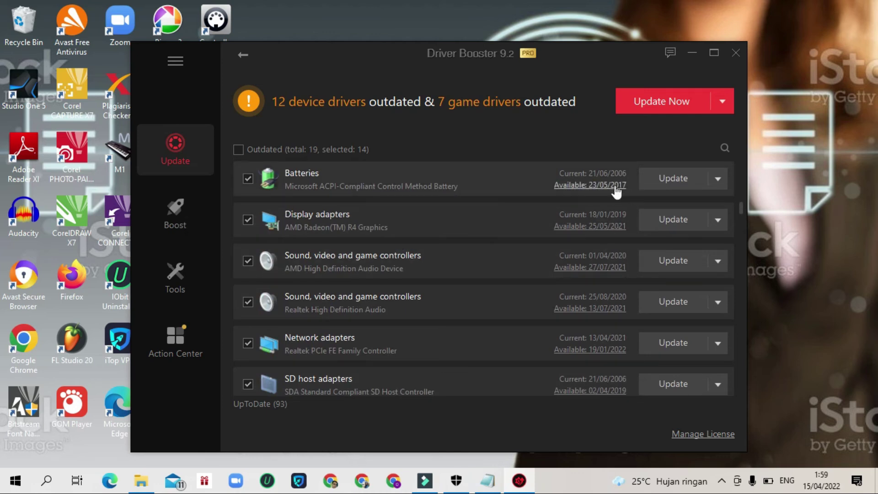
{"action": "left_click", "coordinate": [669, 181]}
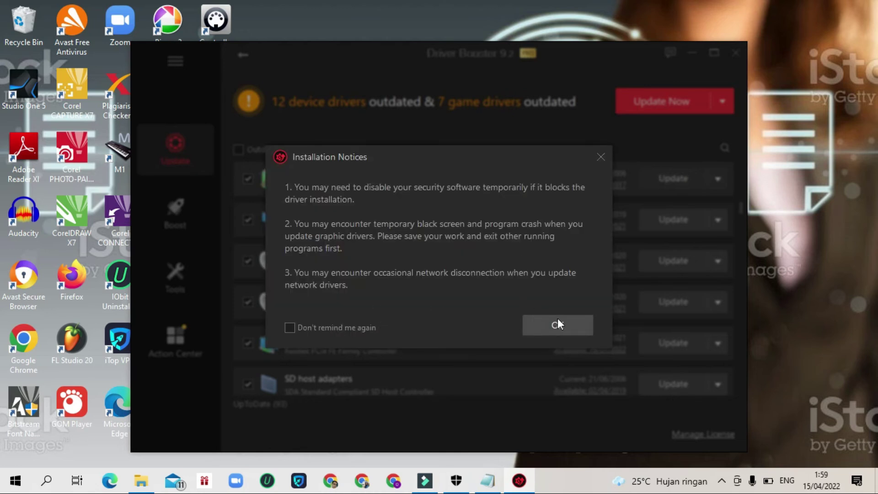
{"action": "left_click", "coordinate": [576, 324]}
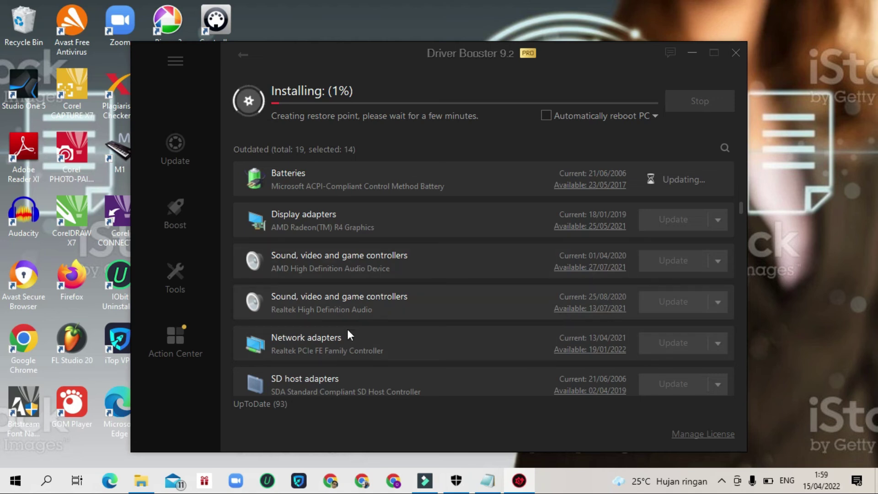
{"action": "scroll", "coordinate": [357, 325], "scroll_direction": "down", "scroll_amount": 3}
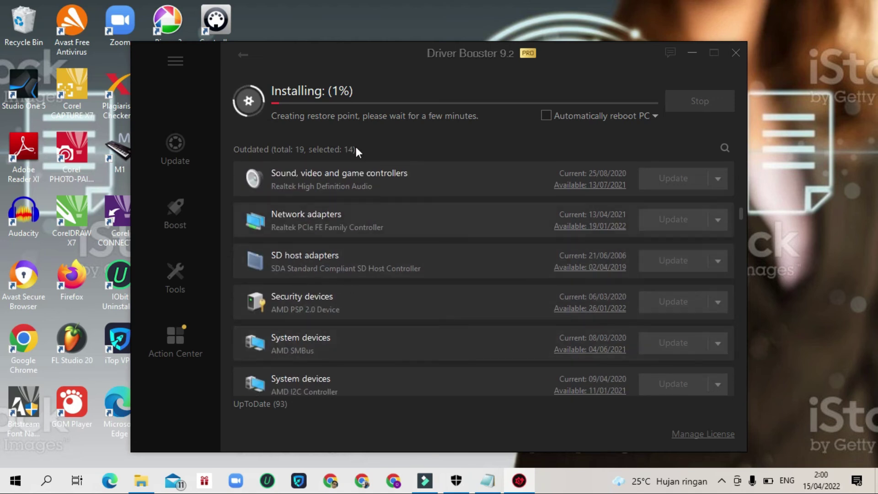
{"action": "scroll", "coordinate": [379, 188], "scroll_direction": "up", "scroll_amount": 3}
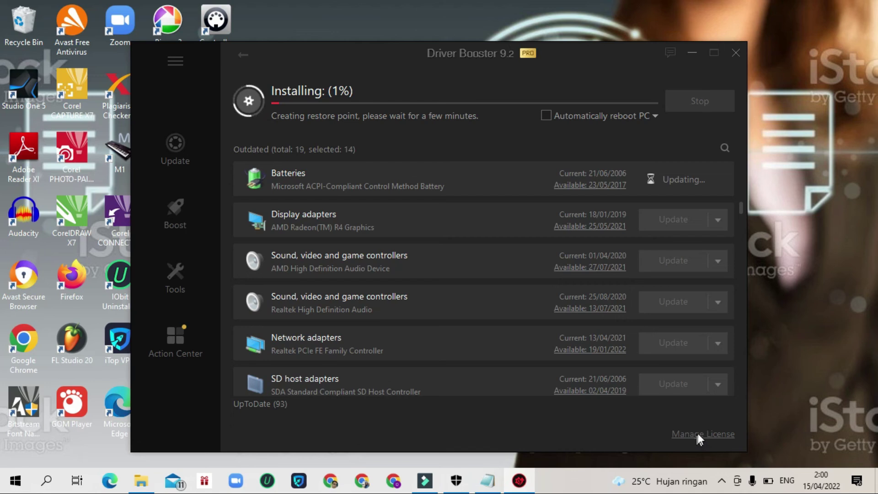
{"action": "right_click", "coordinate": [793, 166]}
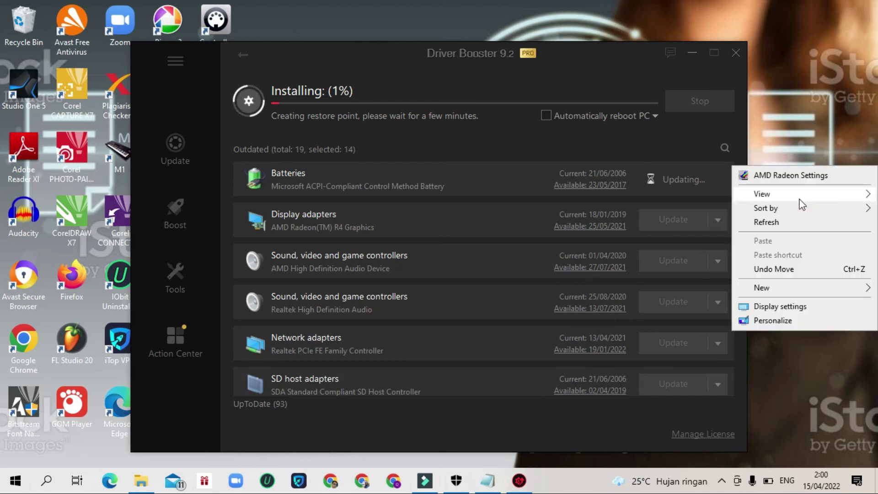
{"action": "left_click", "coordinate": [787, 221]}
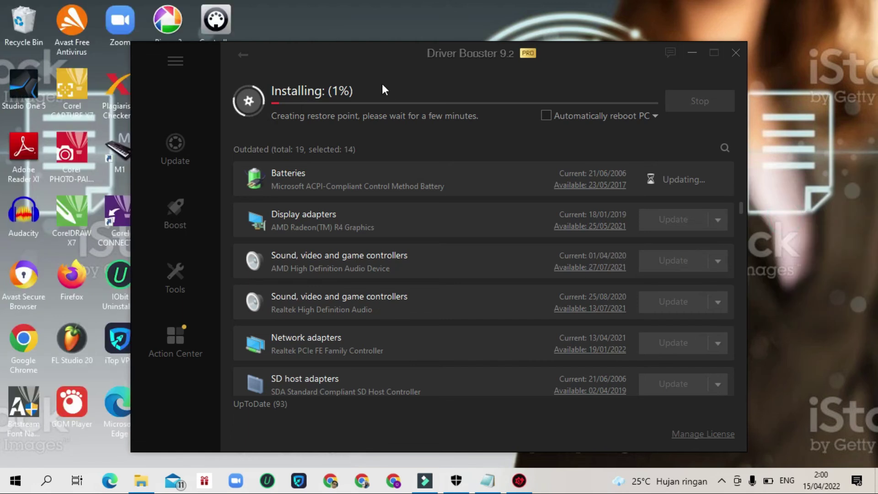
Look through the outdated system device and game drivers in the list during the installation
{"action": "scroll", "coordinate": [418, 216], "scroll_direction": "down", "scroll_amount": 6}
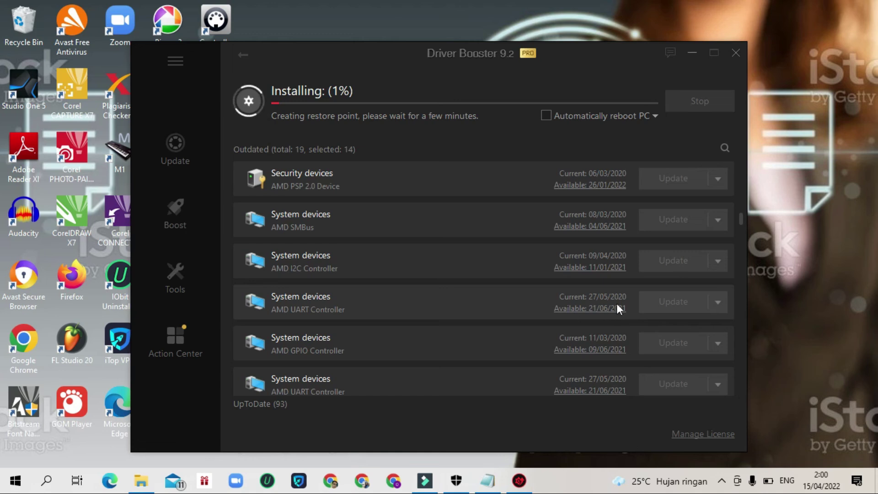
{"action": "scroll", "coordinate": [332, 350], "scroll_direction": "down", "scroll_amount": 3}
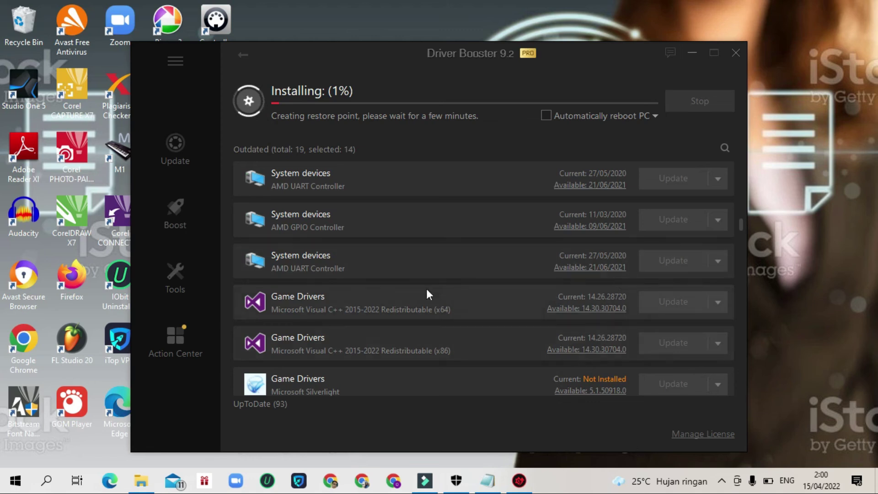
{"action": "scroll", "coordinate": [371, 302], "scroll_direction": "down", "scroll_amount": 3}
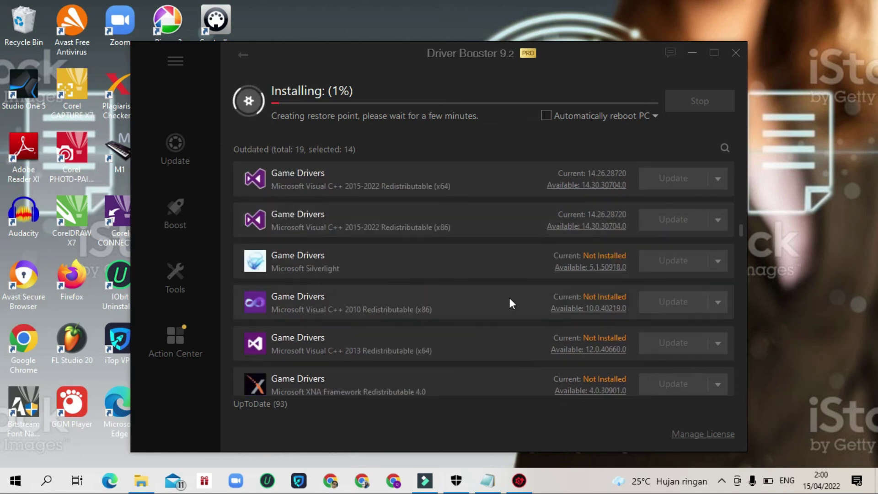
{"action": "scroll", "coordinate": [458, 286], "scroll_direction": "down", "scroll_amount": 3}
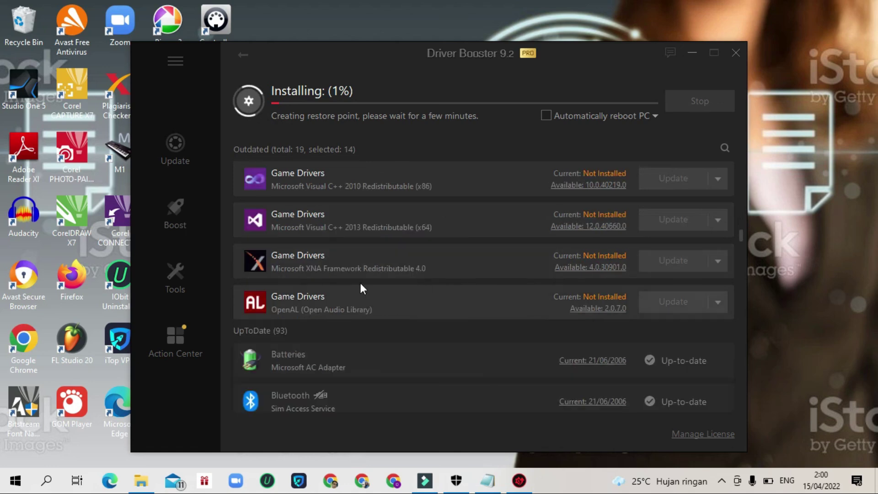
{"action": "scroll", "coordinate": [405, 265], "scroll_direction": "up", "scroll_amount": 3}
{"action": "scroll", "coordinate": [405, 267], "scroll_direction": "up", "scroll_amount": 5}
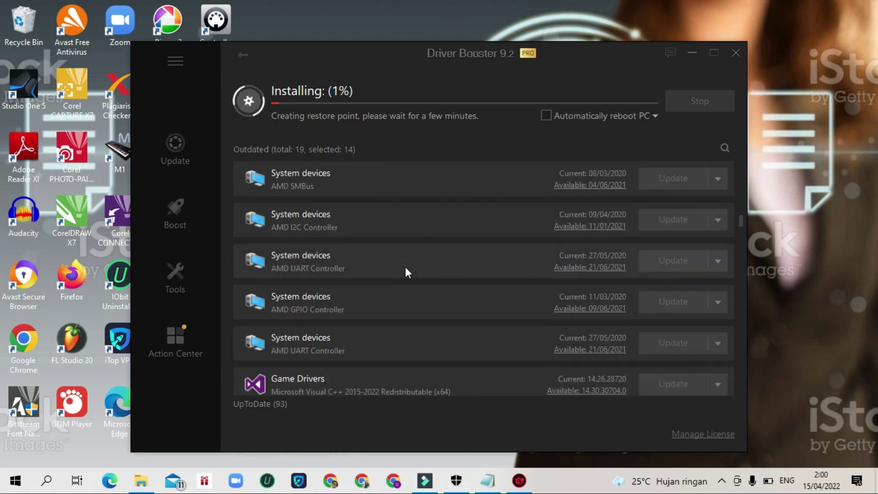
{"action": "scroll", "coordinate": [393, 307], "scroll_direction": "up", "scroll_amount": 5}
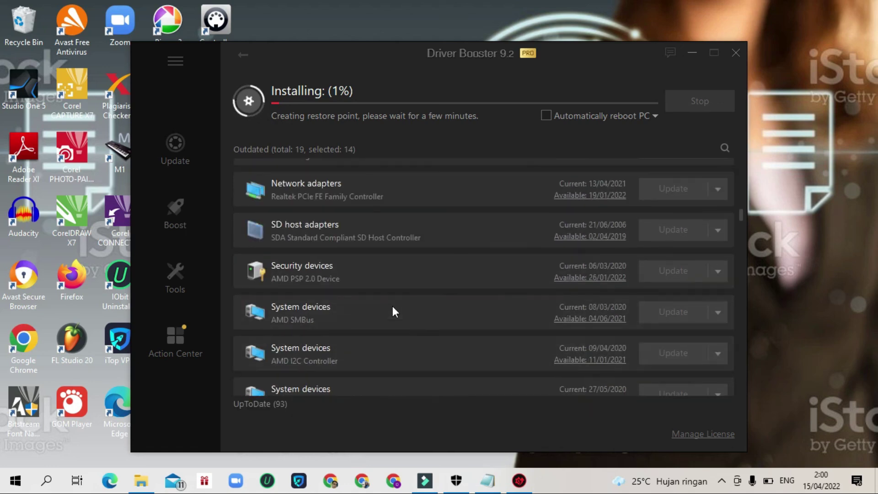
Refresh the desktop with Driver Booster minimized and restore its window
{"action": "left_click", "coordinate": [693, 53]}
{"action": "right_click", "coordinate": [459, 140]}
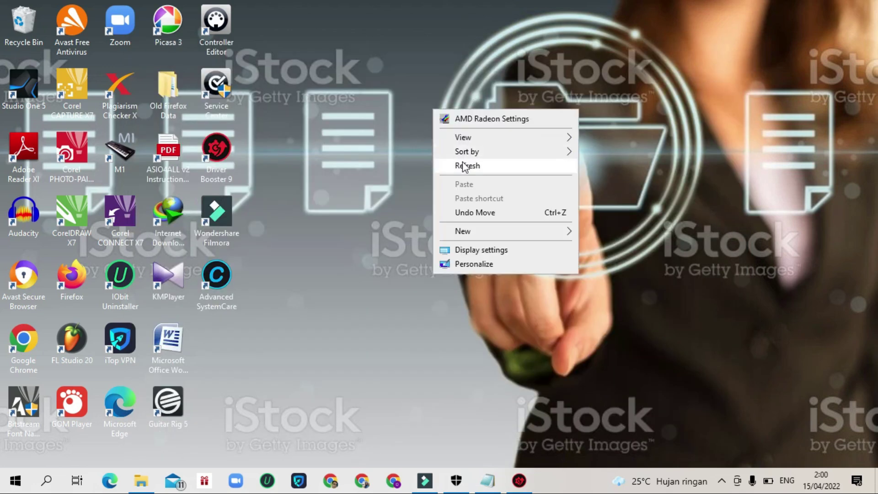
{"action": "left_click", "coordinate": [466, 167]}
{"action": "left_click", "coordinate": [519, 481]}
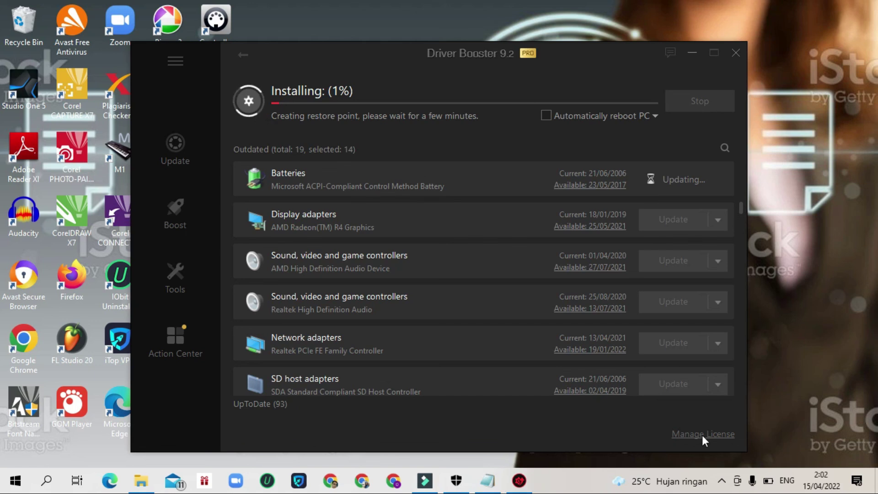
Check the license status and expiration date in the License Manager and close it
{"action": "left_click", "coordinate": [530, 54]}
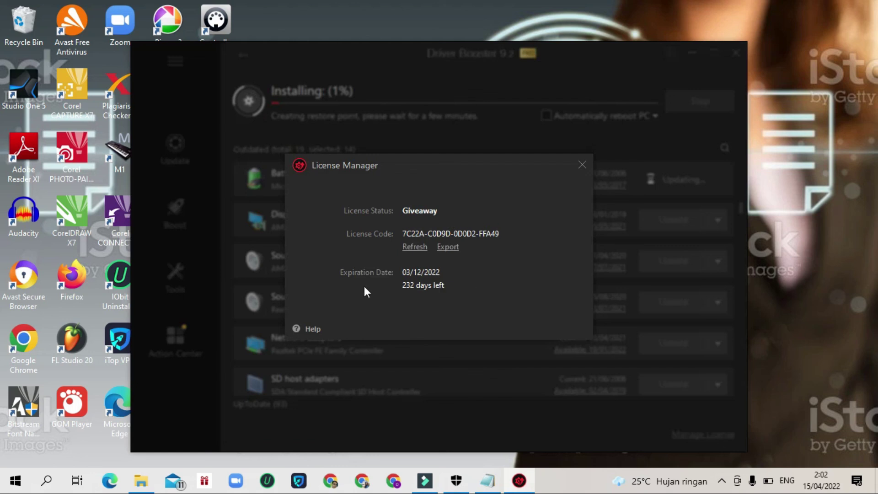
{"action": "left_click_drag", "start_coordinate": [462, 166], "coordinate": [496, 149]}
{"action": "left_click", "coordinate": [602, 146]}
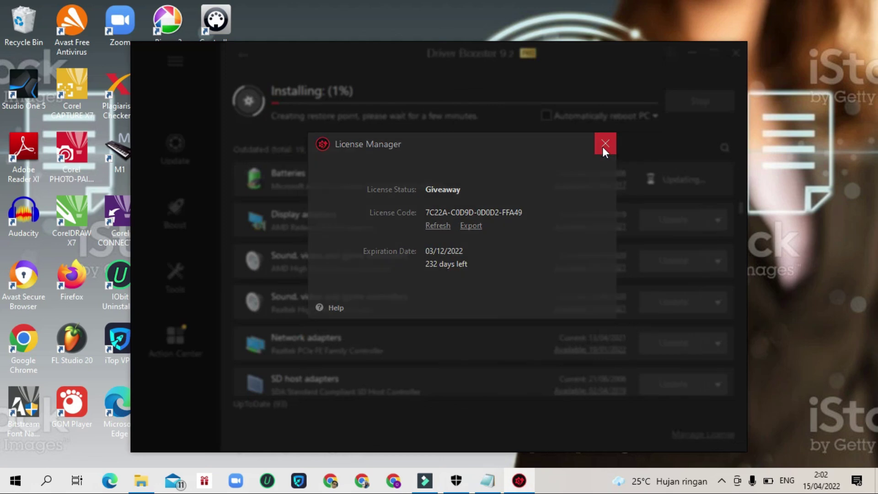
Look over the outdated drivers list and reopen the License Manager details
{"action": "scroll", "coordinate": [458, 214], "scroll_direction": "down", "scroll_amount": 5}
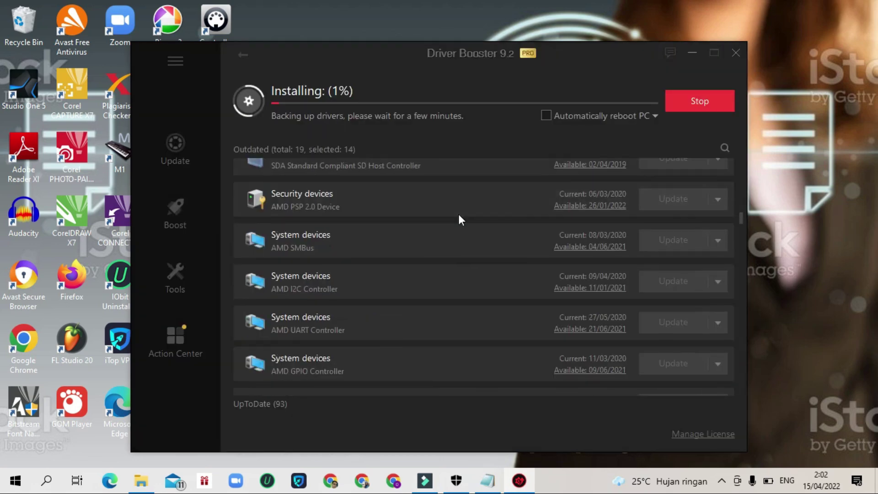
{"action": "scroll", "coordinate": [458, 214], "scroll_direction": "up", "scroll_amount": 5}
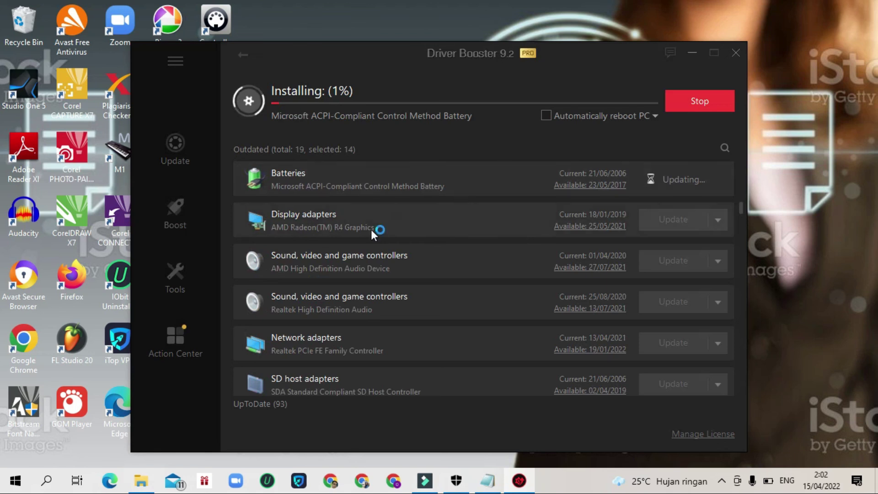
{"action": "left_click", "coordinate": [529, 54]}
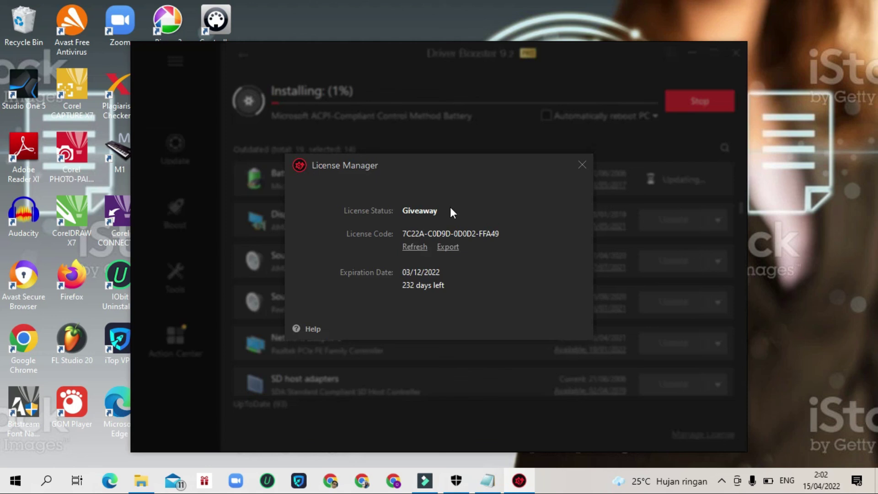